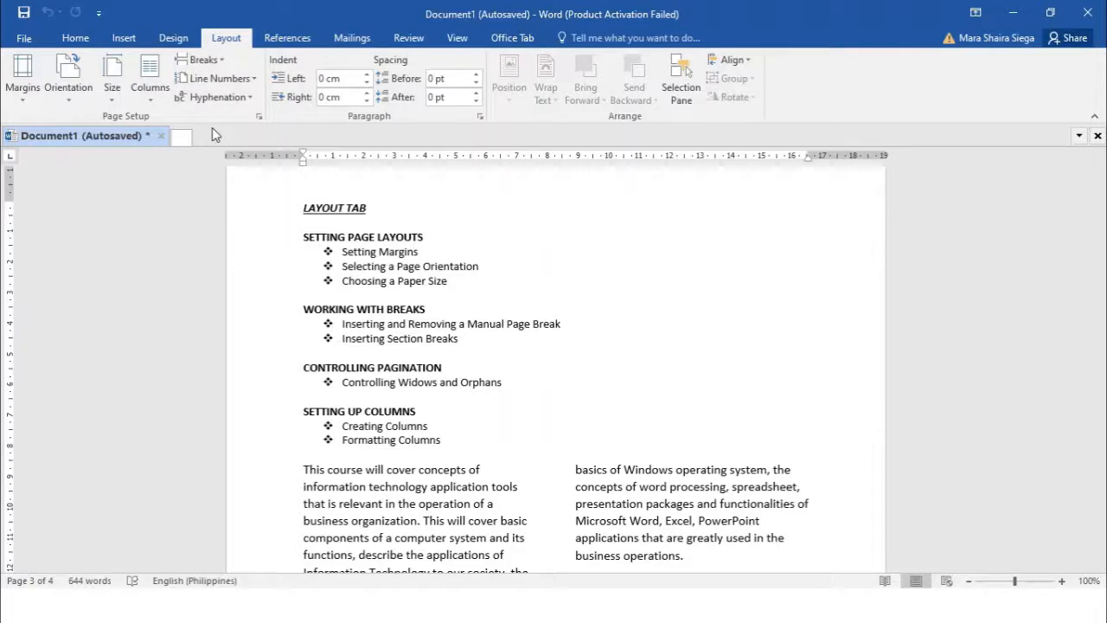
Step: Show the formatting marks and check the section break above the two-column text
{"action": "left_click", "coordinate": [76, 39]}
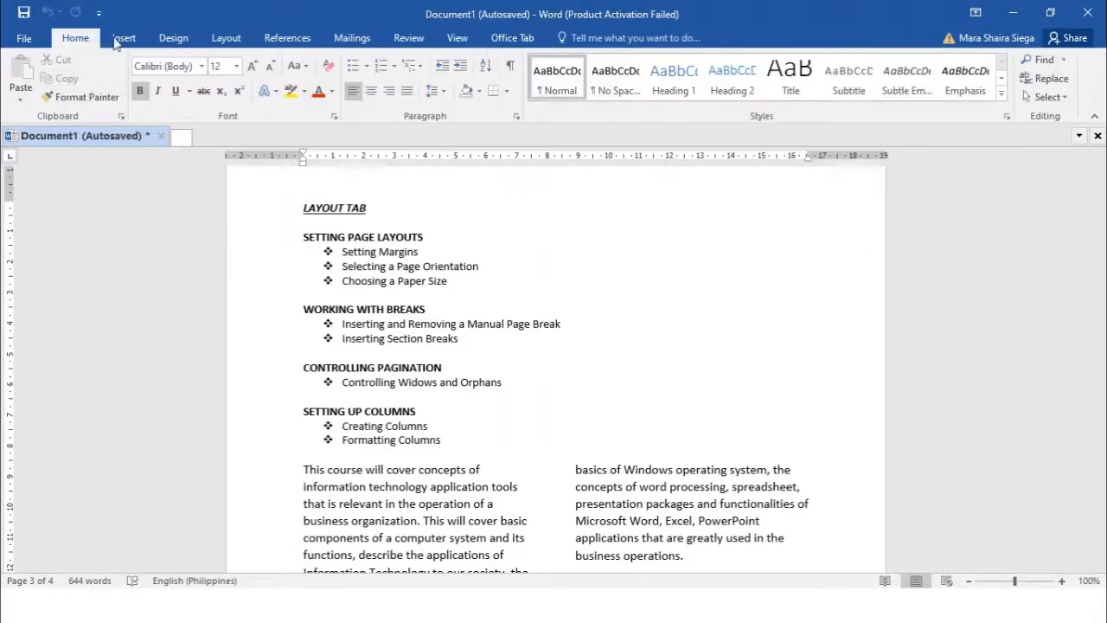
{"action": "left_click", "coordinate": [510, 66]}
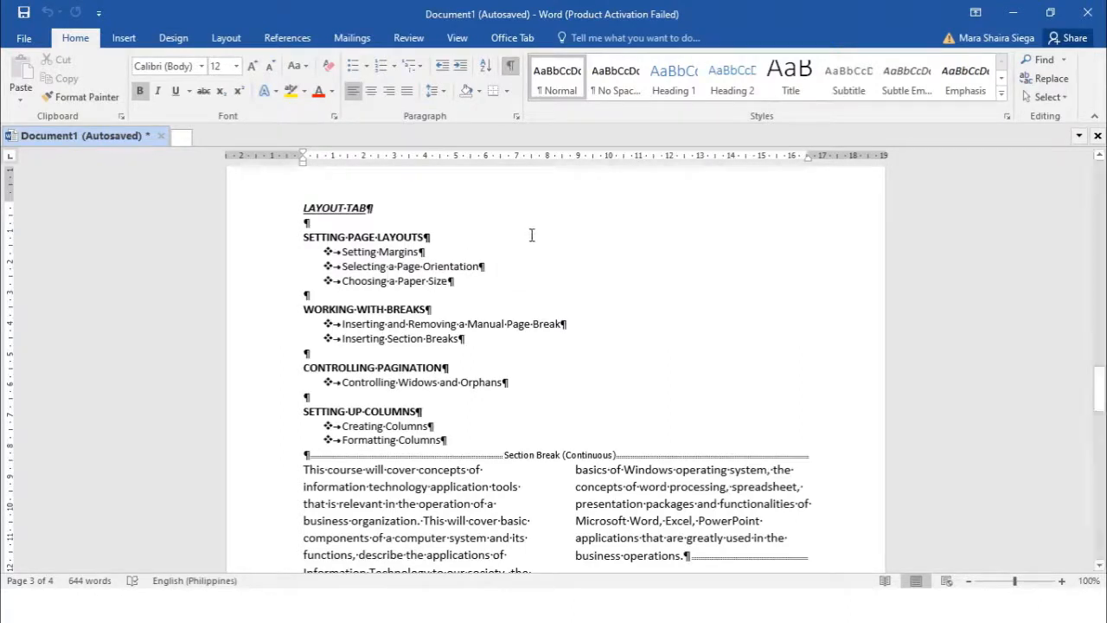
{"action": "scroll", "coordinate": [540, 249], "scroll_direction": "down", "scroll_amount": 2}
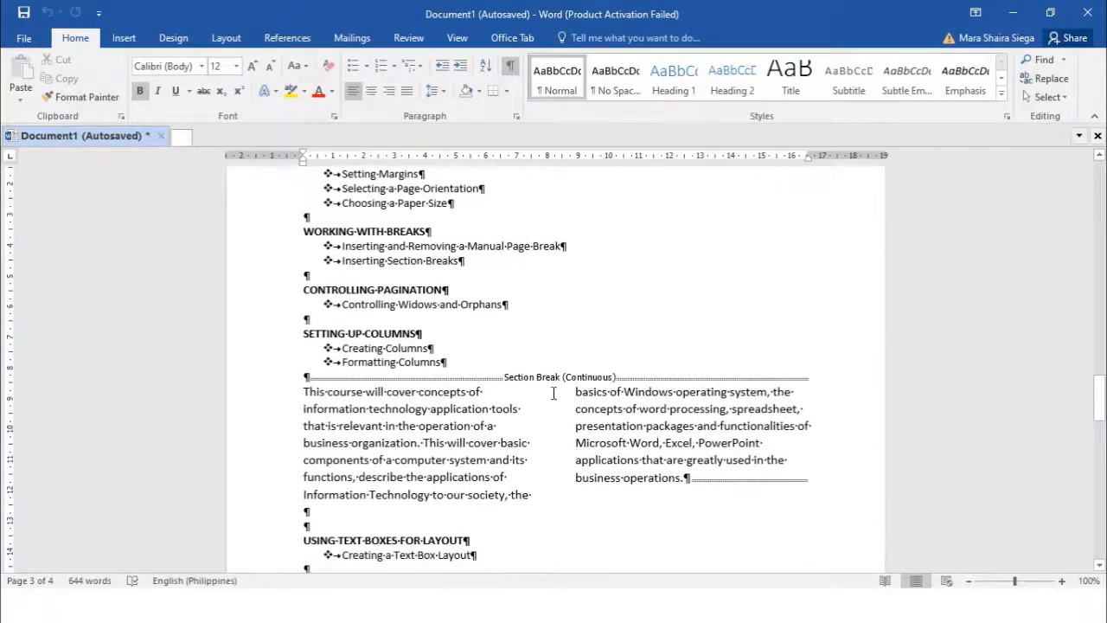
{"action": "scroll", "coordinate": [550, 380], "scroll_direction": "down", "scroll_amount": 2}
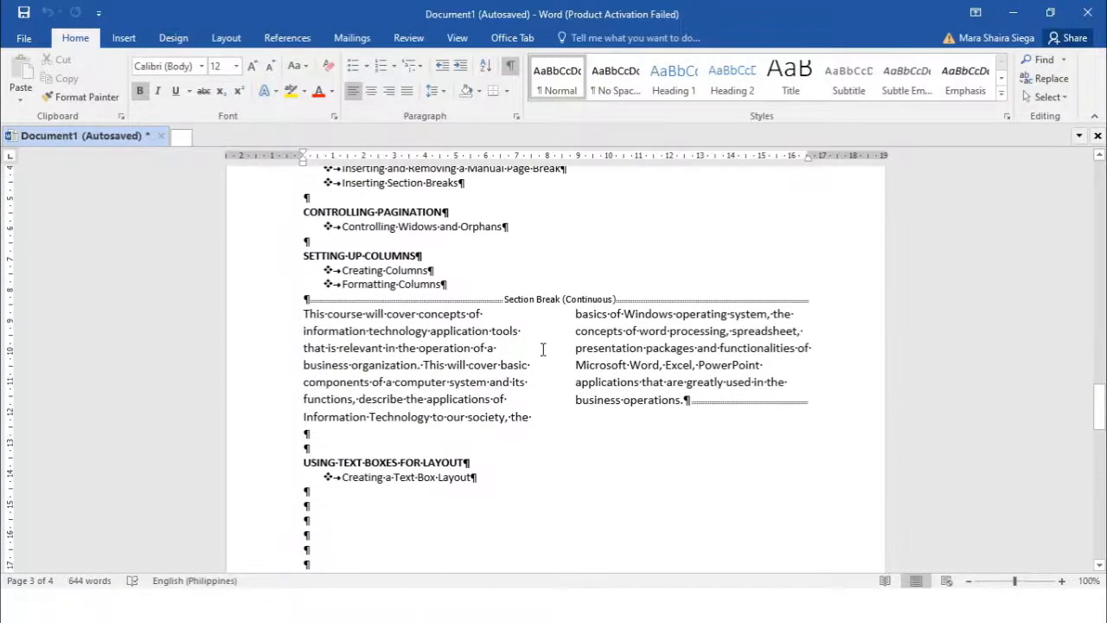
{"action": "scroll", "coordinate": [543, 348], "scroll_direction": "up", "scroll_amount": 4}
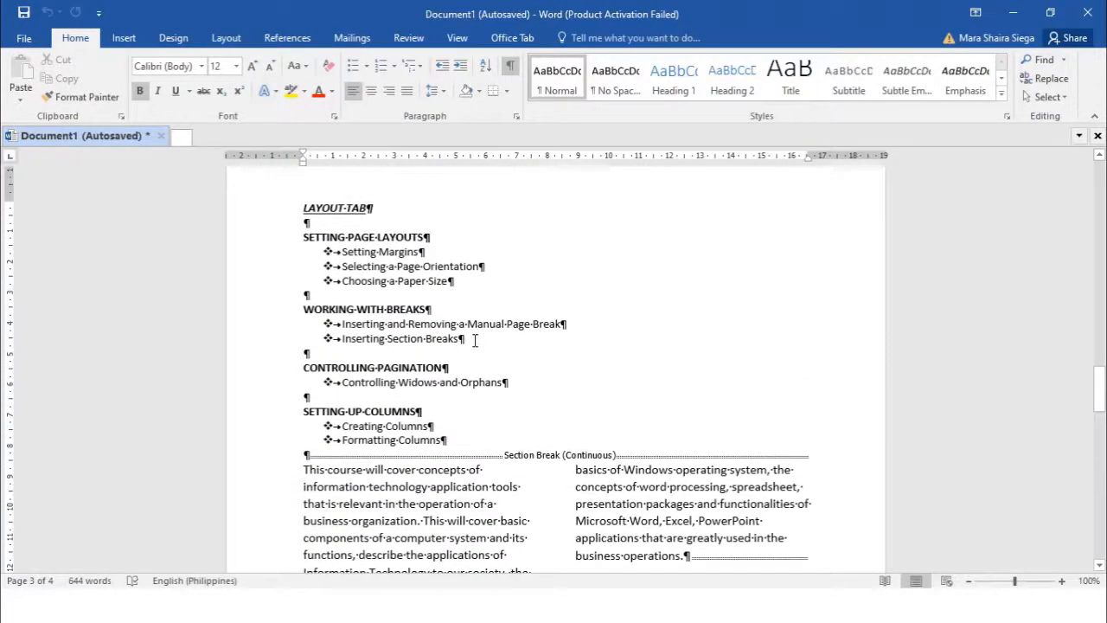
Step: Add an unbulleted line below "Inserting and Removing a Manual Page Break" and insert a page break there
{"action": "left_click", "coordinate": [581, 325]}
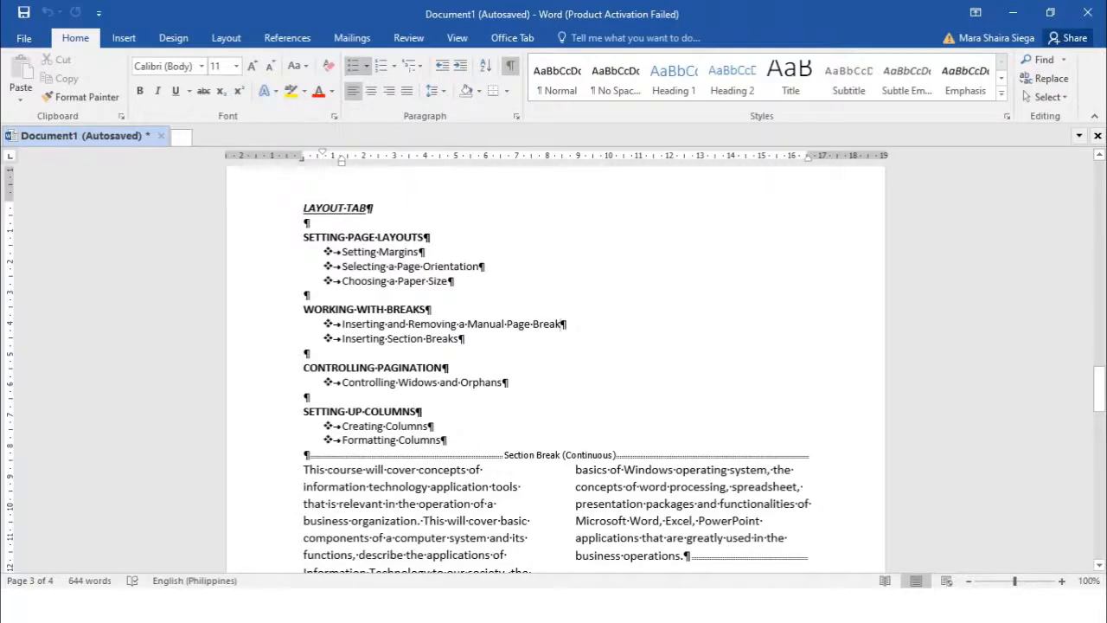
{"action": "key", "text": "Return"}
{"action": "key", "text": "BackSpace"}
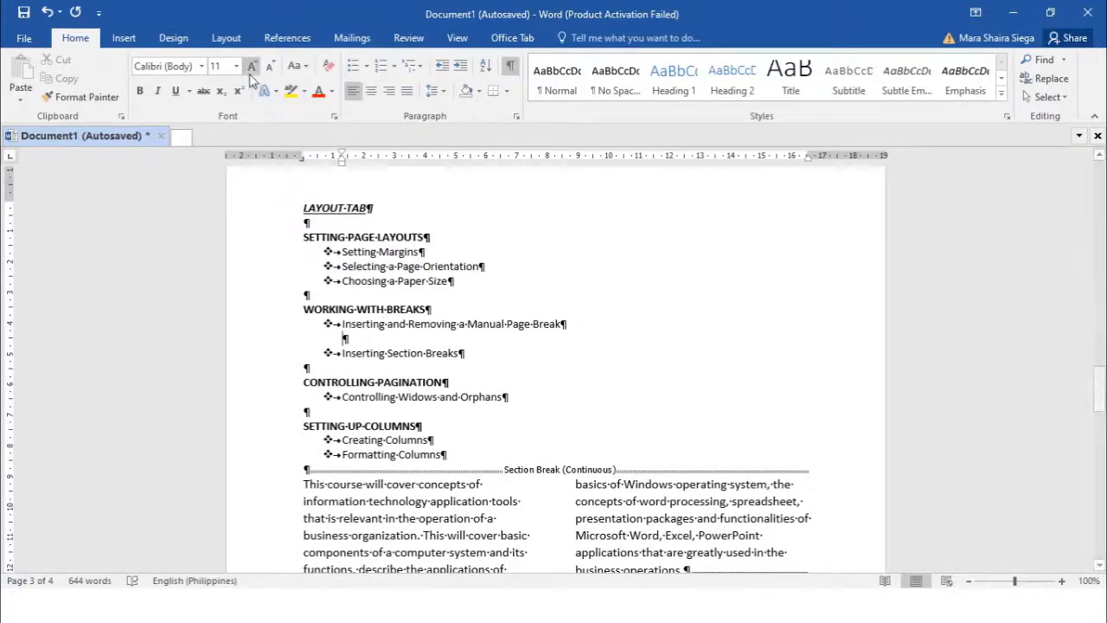
{"action": "left_click", "coordinate": [225, 37]}
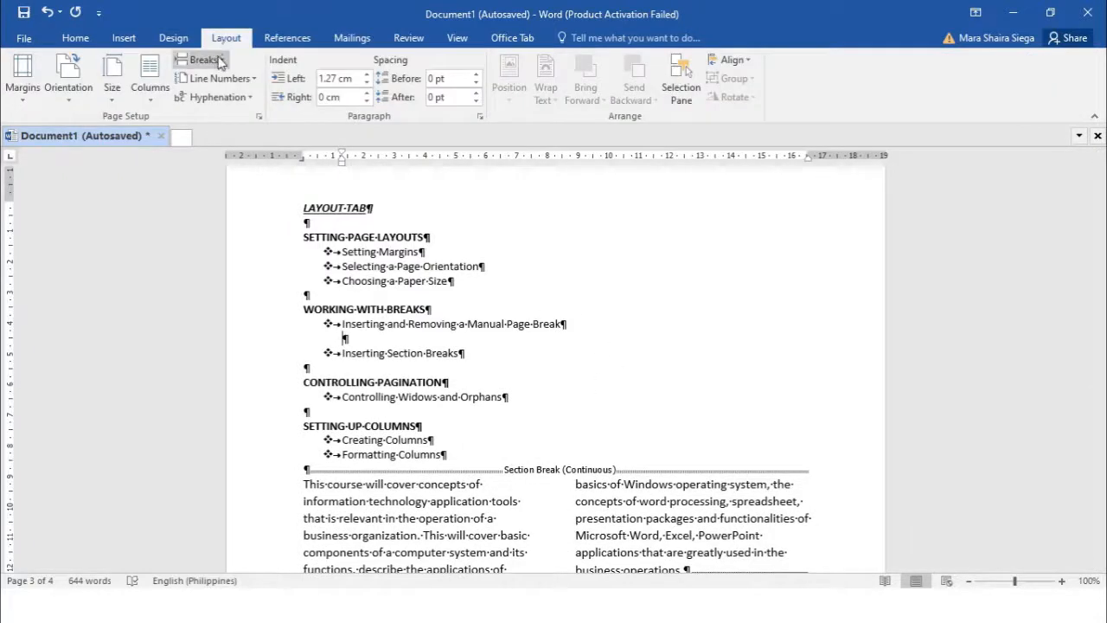
{"action": "left_click", "coordinate": [204, 60]}
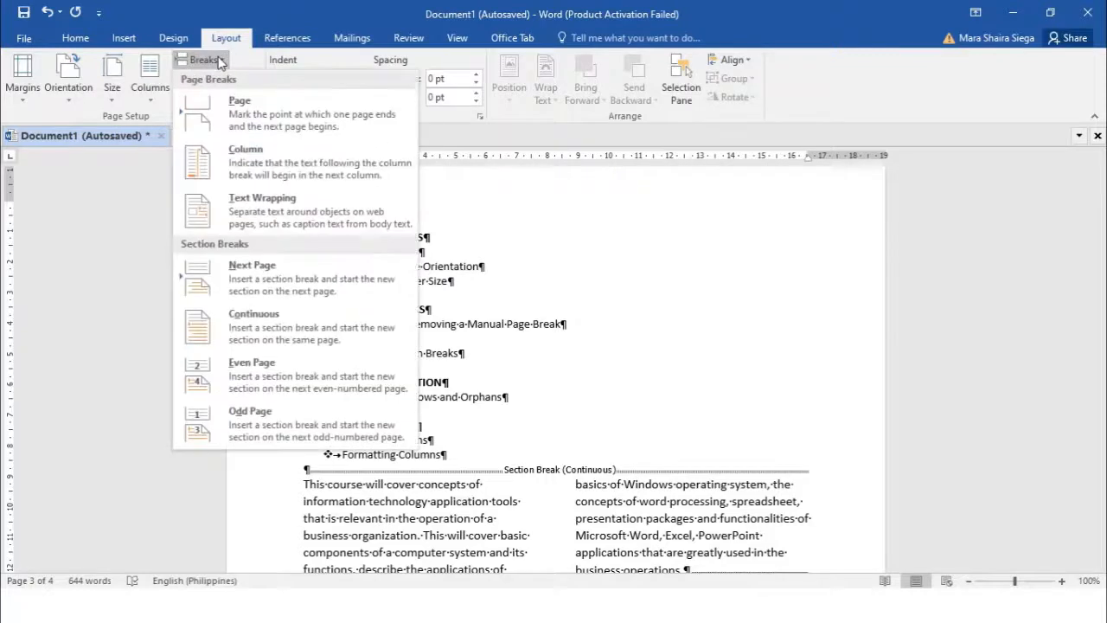
{"action": "left_click", "coordinate": [263, 113]}
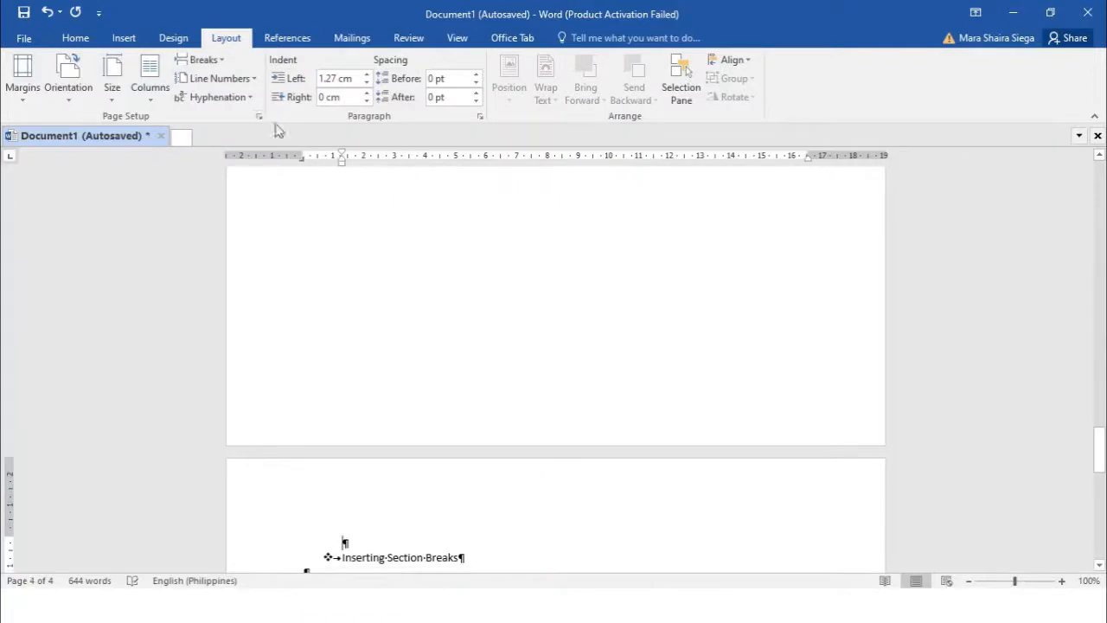
Step: Examine the page break mark under Working with Breaks and how the text after it continues on the following page
{"action": "scroll", "coordinate": [361, 378], "scroll_direction": "up", "scroll_amount": 10}
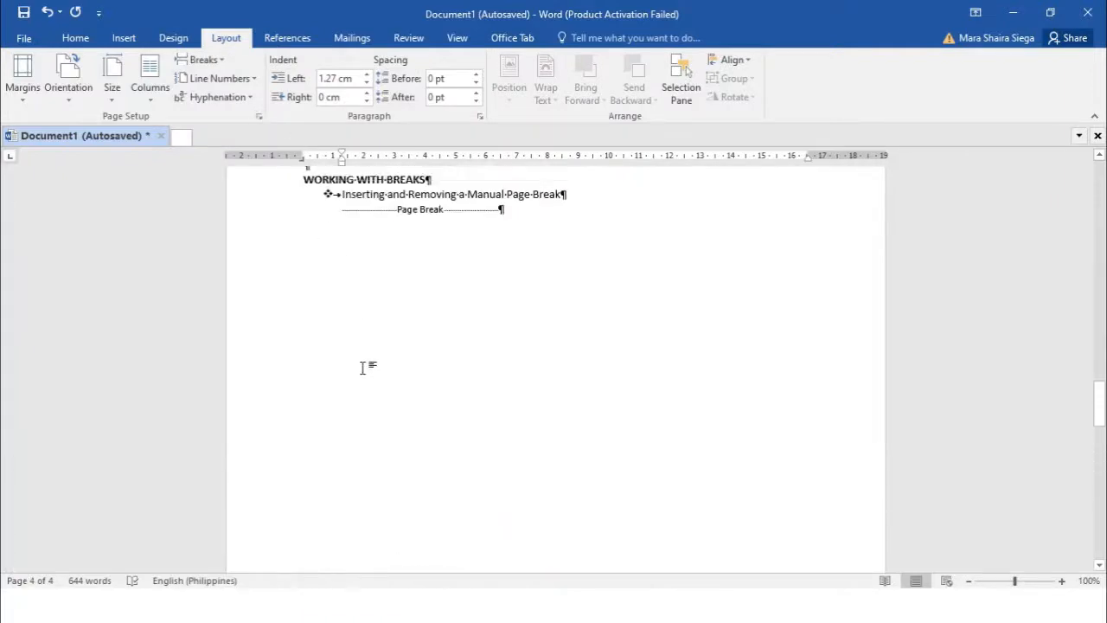
{"action": "left_click", "coordinate": [334, 312]}
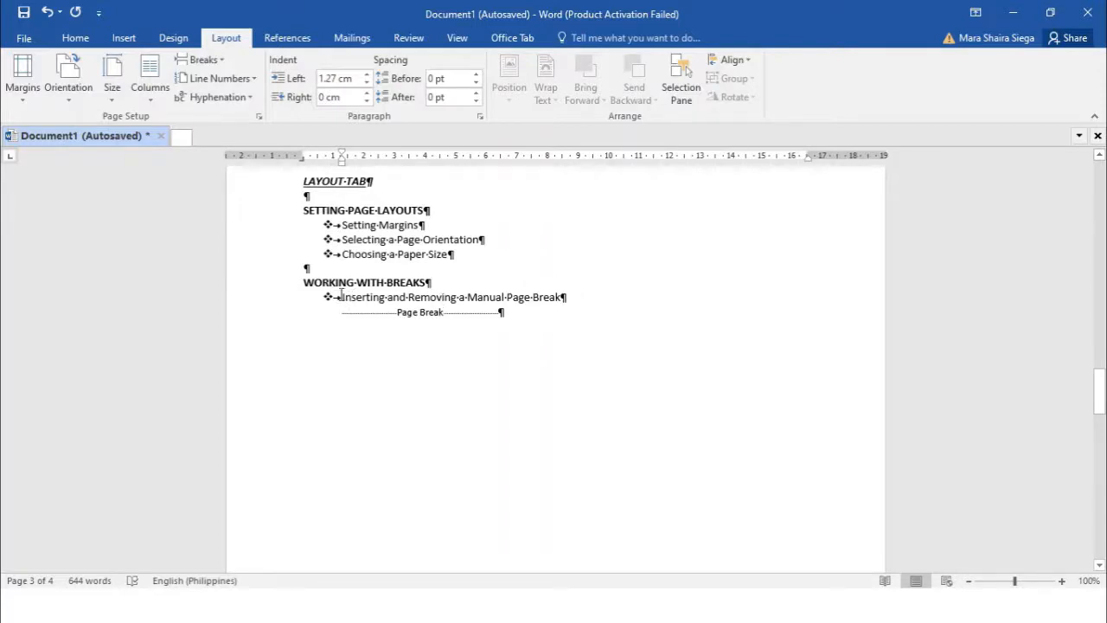
{"action": "scroll", "coordinate": [381, 312], "scroll_direction": "down", "scroll_amount": 3}
{"action": "scroll", "coordinate": [382, 312], "scroll_direction": "down", "scroll_amount": 5}
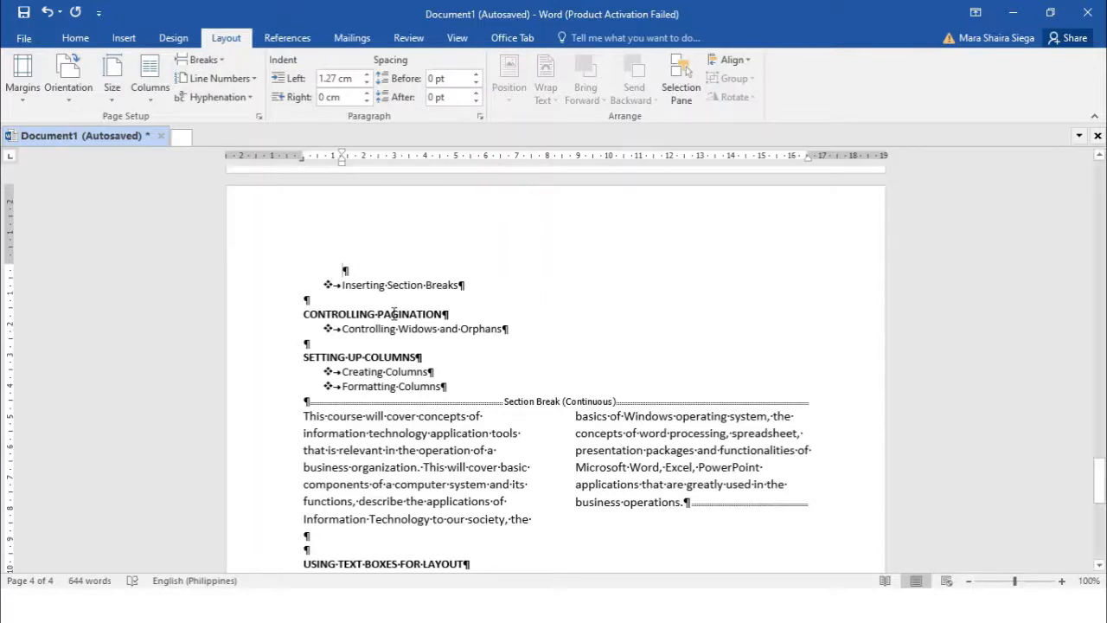
{"action": "scroll", "coordinate": [392, 313], "scroll_direction": "up", "scroll_amount": 1}
{"action": "scroll", "coordinate": [393, 313], "scroll_direction": "up", "scroll_amount": 1}
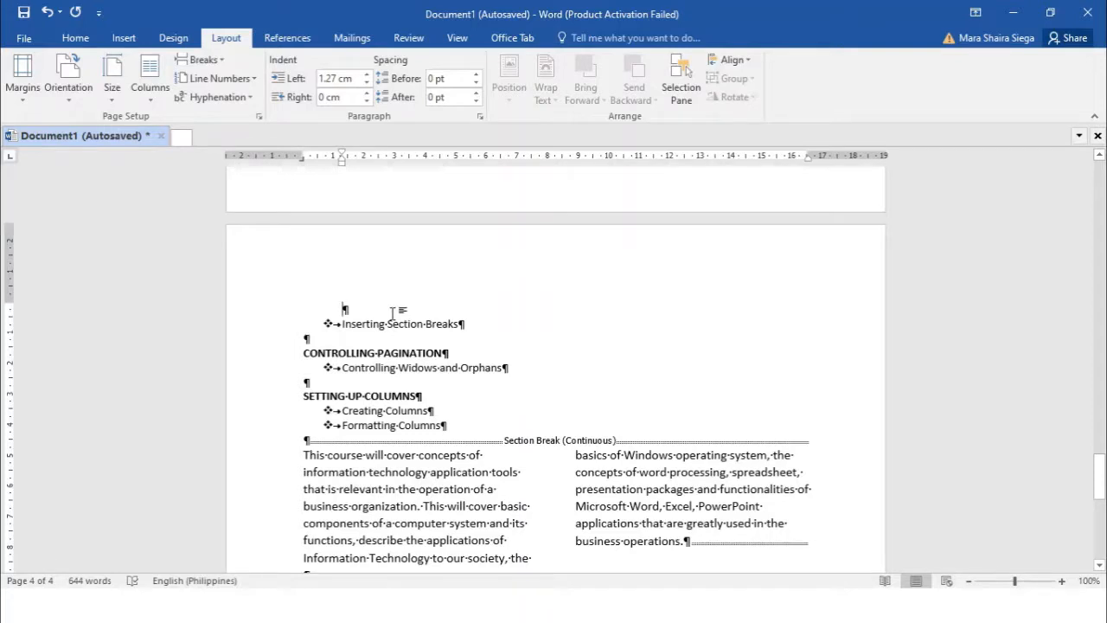
{"action": "scroll", "coordinate": [394, 312], "scroll_direction": "up", "scroll_amount": 1}
{"action": "scroll", "coordinate": [397, 308], "scroll_direction": "up", "scroll_amount": 1}
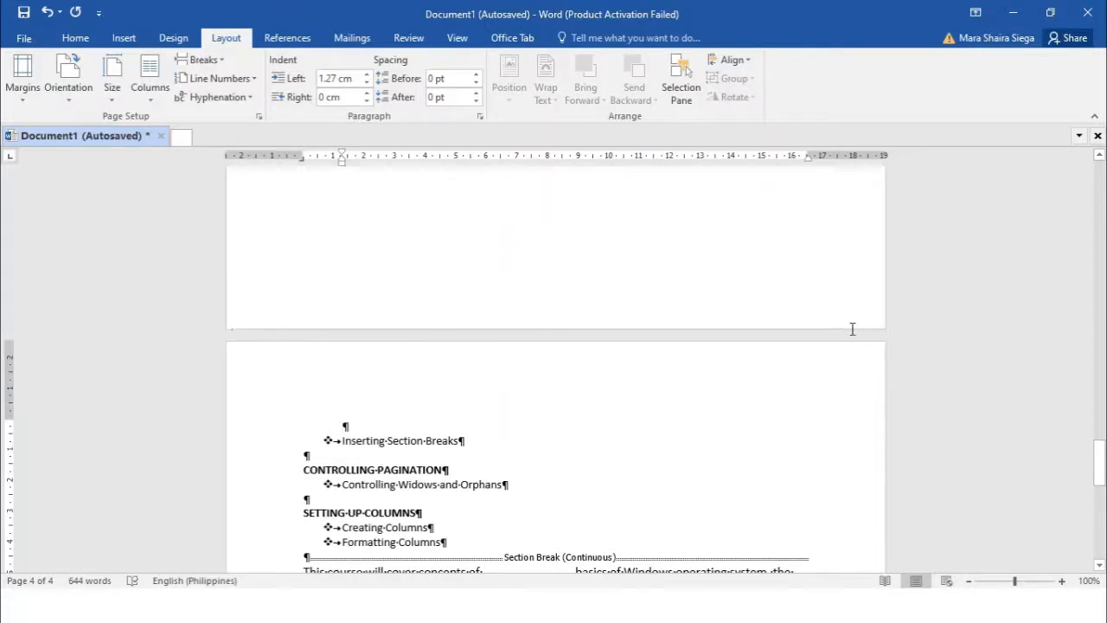
{"action": "scroll", "coordinate": [392, 332], "scroll_direction": "up", "scroll_amount": 1}
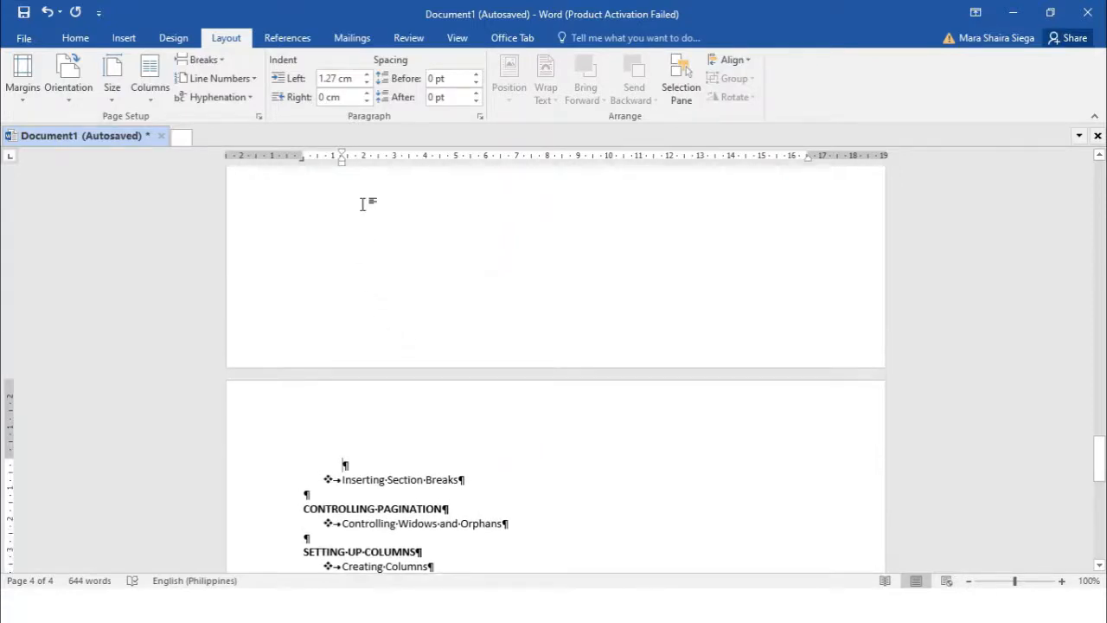
{"action": "scroll", "coordinate": [388, 403], "scroll_direction": "up", "scroll_amount": 5}
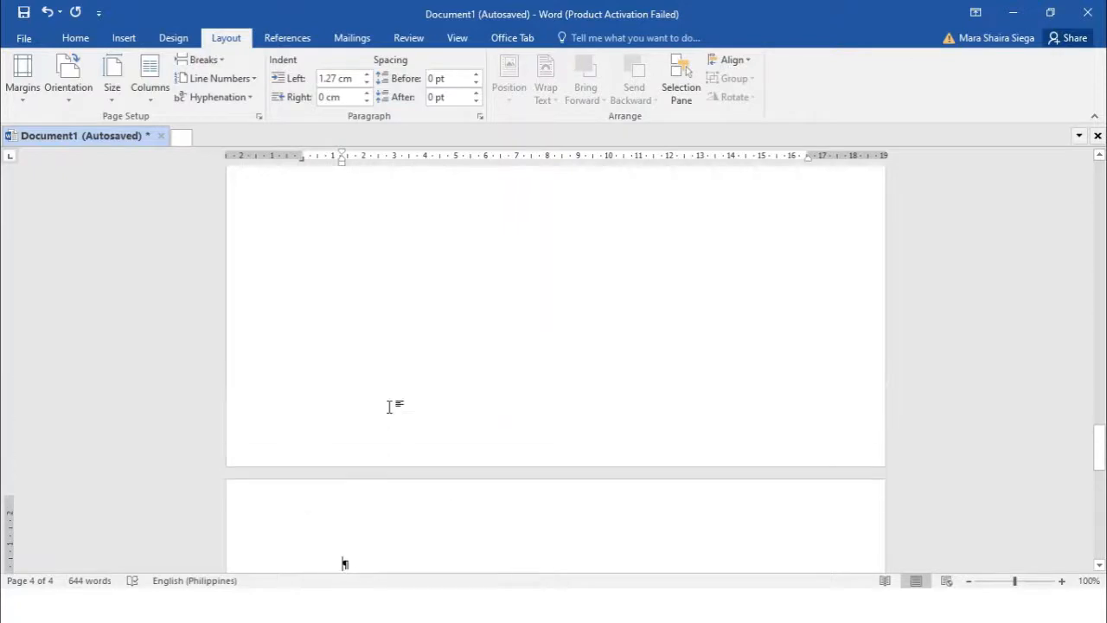
{"action": "scroll", "coordinate": [388, 403], "scroll_direction": "up", "scroll_amount": 5}
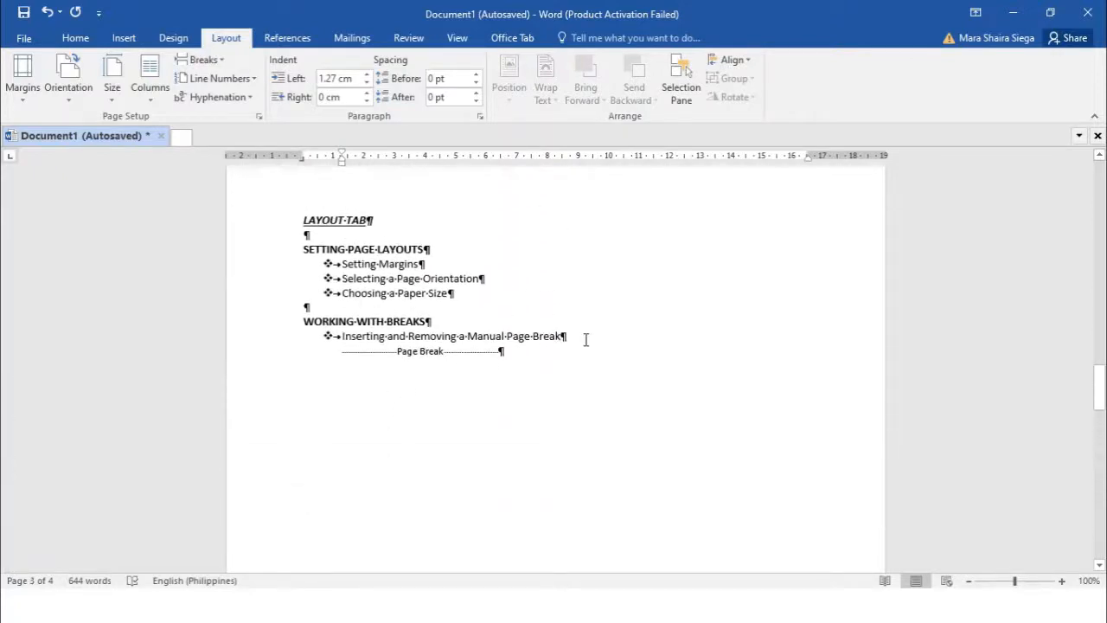
{"action": "scroll", "coordinate": [585, 337], "scroll_direction": "up", "scroll_amount": 2}
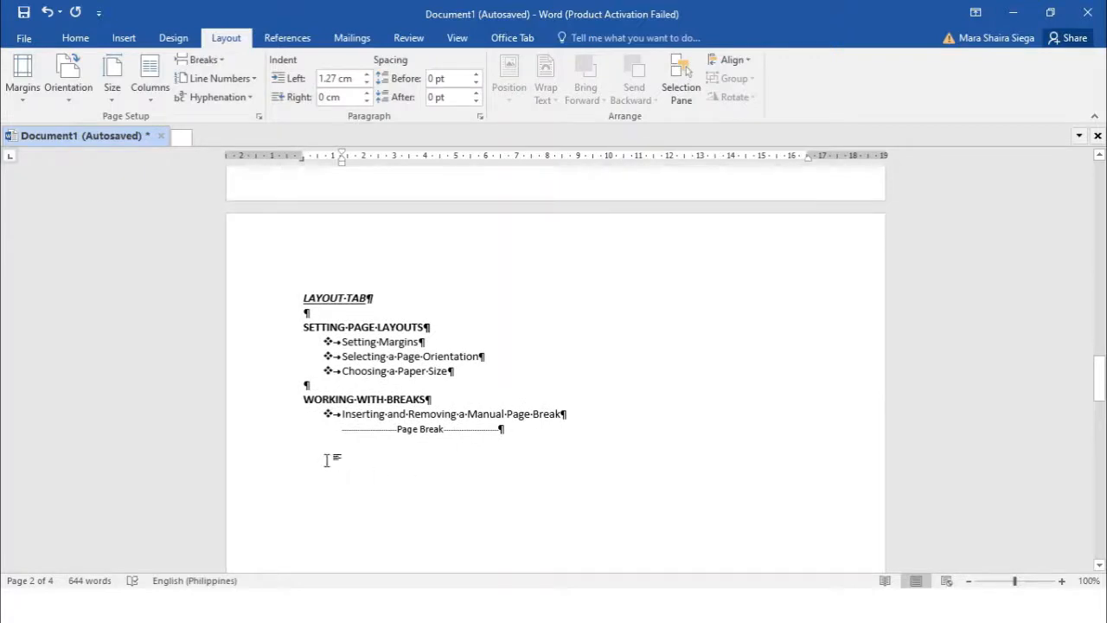
{"action": "scroll", "coordinate": [327, 458], "scroll_direction": "down", "scroll_amount": 2}
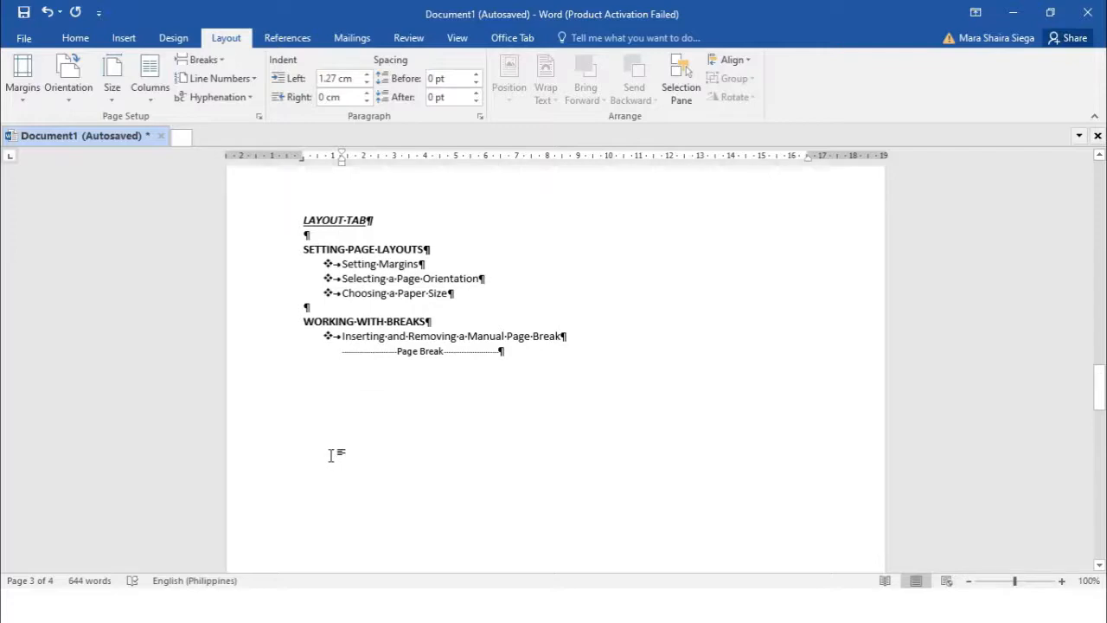
Step: Remove the manual page break and add a run of blank lines above "Inserting Section Breaks" instead
{"action": "key", "text": "BackSpace"}
{"action": "key", "text": "BackSpace"}
{"action": "key", "text": "Return"}
{"action": "key", "text": "Return"}
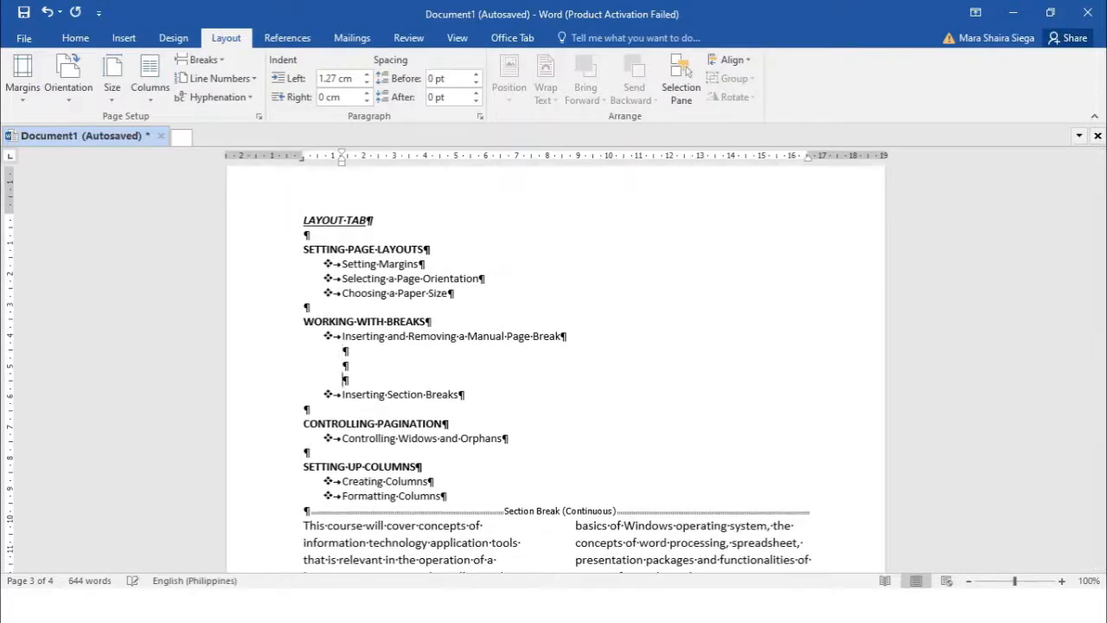
{"action": "key", "text": "Return"}
{"action": "key", "text": "Return"}
{"action": "key", "text": "Return"}
{"action": "key", "text": "Return"}
{"action": "key", "text": "Return"}
{"action": "key", "text": "Return"}
{"action": "key", "text": "Return"}
{"action": "key", "text": "Return"}
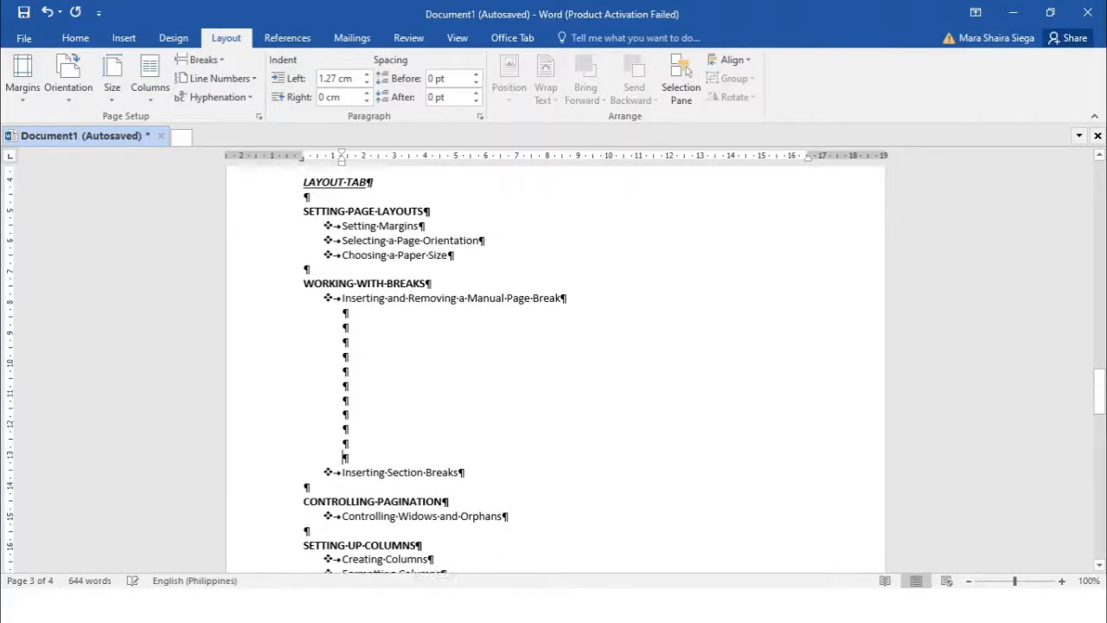
Step: Check how the blank lines shift the text below, and delete them all between the two Working with Breaks bullets
{"action": "scroll", "coordinate": [345, 456], "scroll_direction": "down", "scroll_amount": 15}
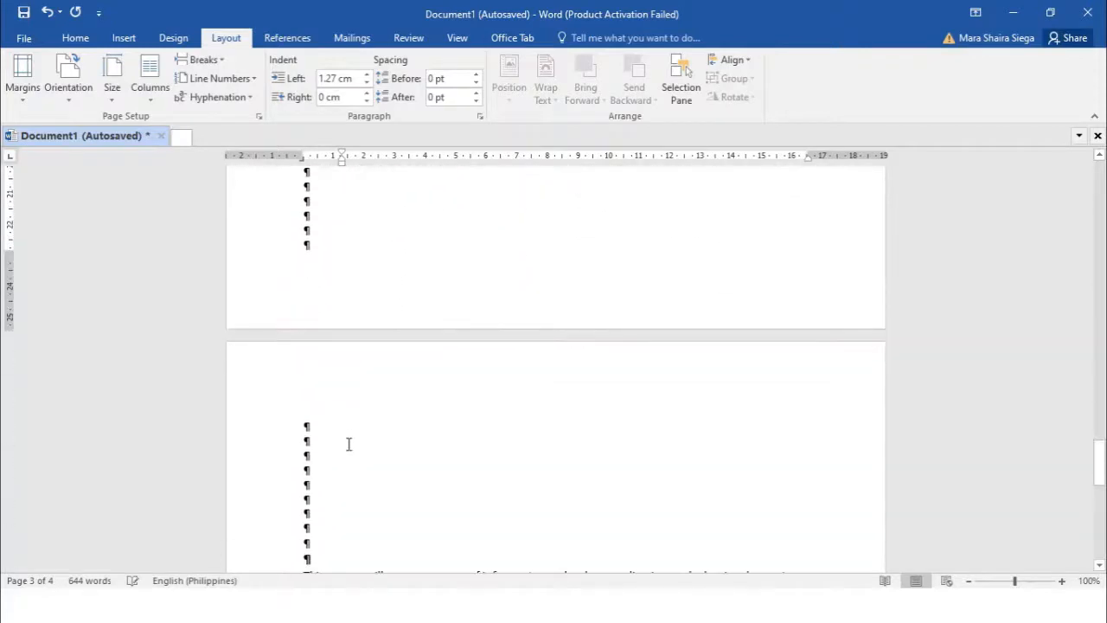
{"action": "scroll", "coordinate": [347, 433], "scroll_direction": "up", "scroll_amount": 7}
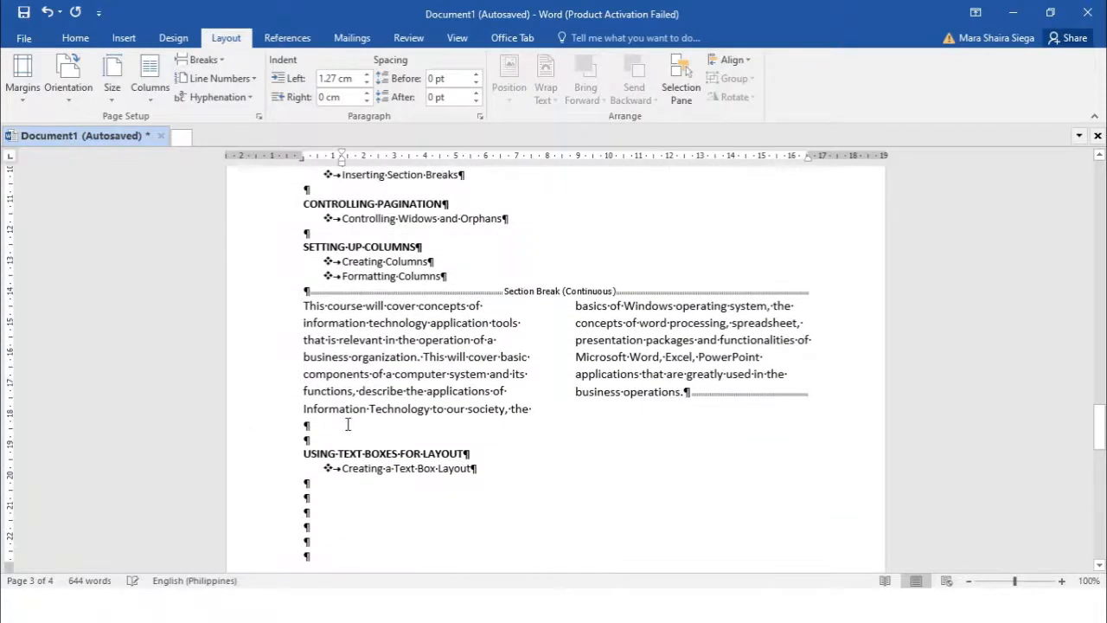
{"action": "scroll", "coordinate": [348, 424], "scroll_direction": "up", "scroll_amount": 6}
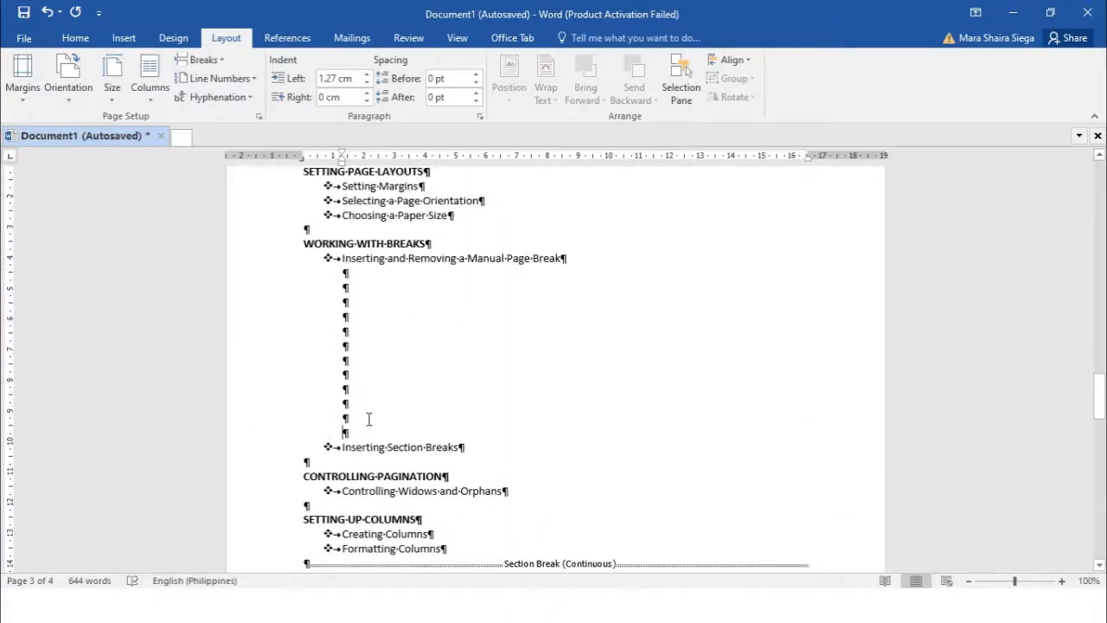
{"action": "left_click_drag", "start_coordinate": [328, 415], "coordinate": [332, 290]}
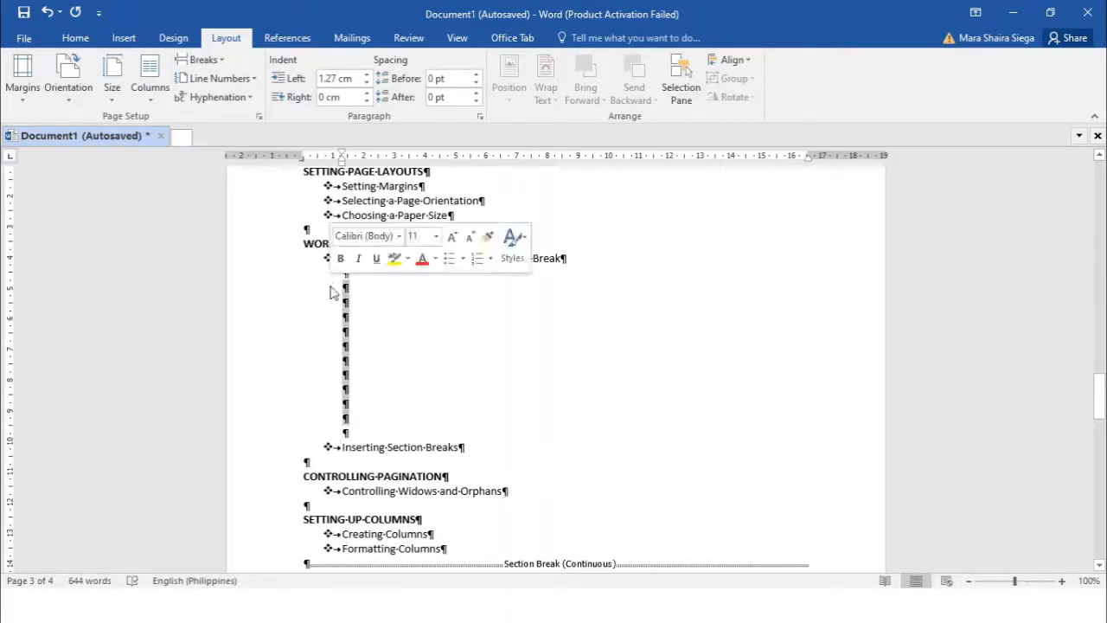
{"action": "key", "text": "BackSpace"}
{"action": "key", "text": "BackSpace"}
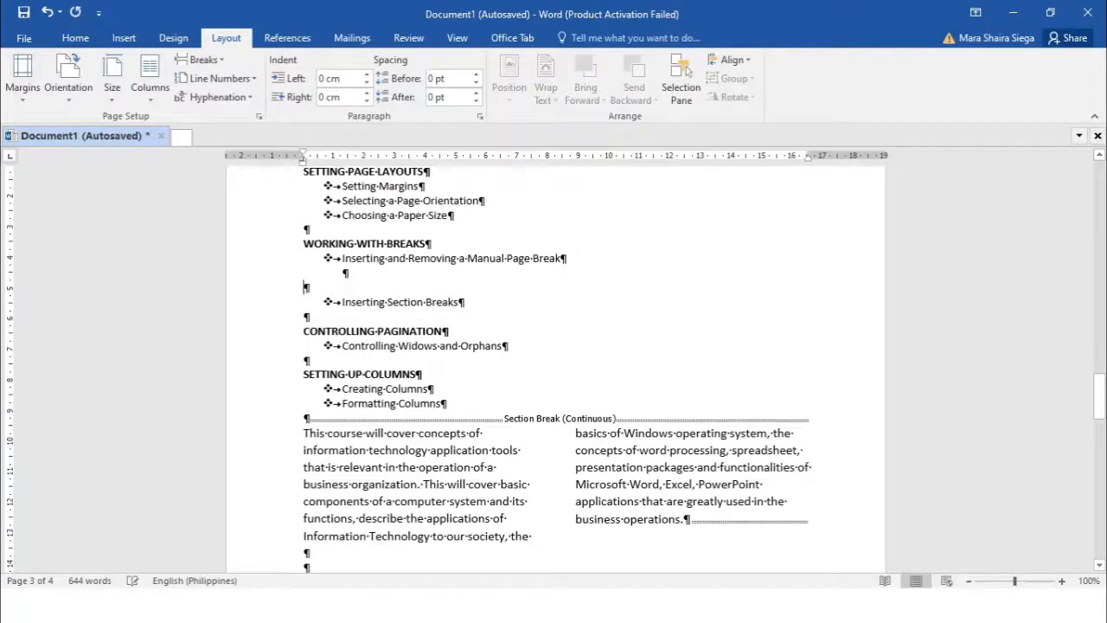
{"action": "key", "text": "BackSpace"}
{"action": "key", "text": "BackSpace"}
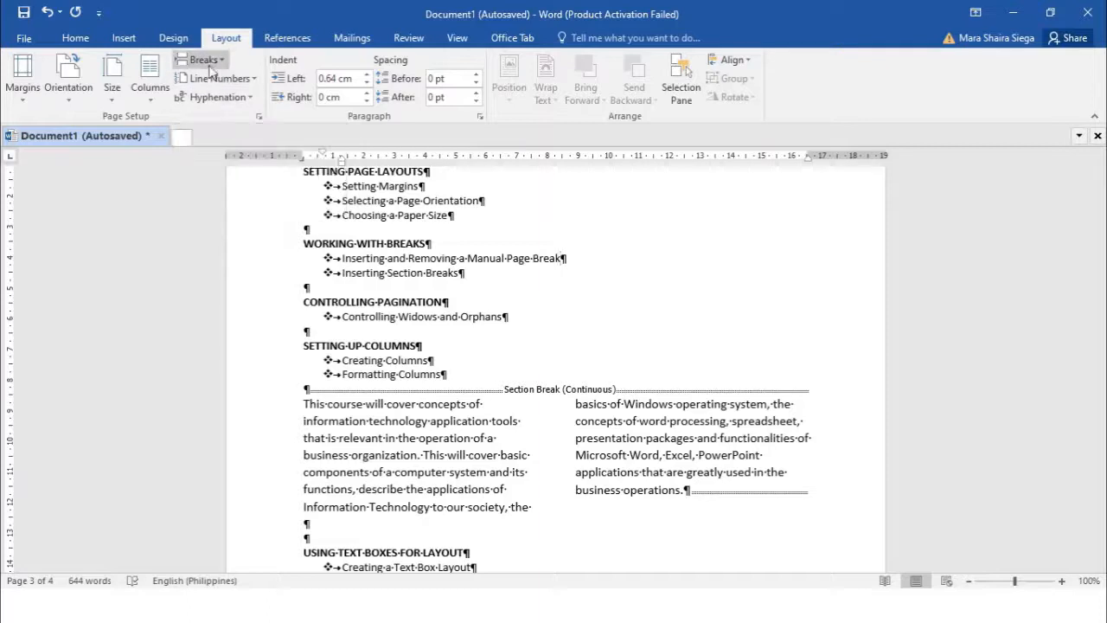
Step: Review the available page break and section break types without inserting one
{"action": "left_click", "coordinate": [218, 62]}
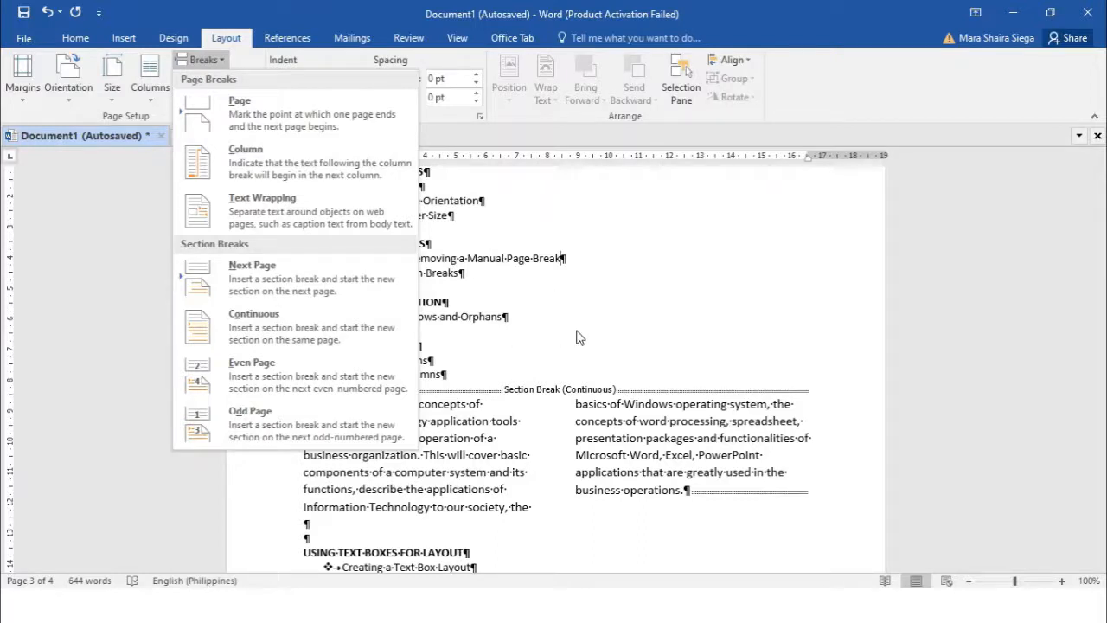
{"action": "left_click", "coordinate": [554, 419]}
Step: Examine the continuous section break under Setting Up Columns and select the whole two-column paragraph that follows it
{"action": "scroll", "coordinate": [560, 376], "scroll_direction": "down", "scroll_amount": 1}
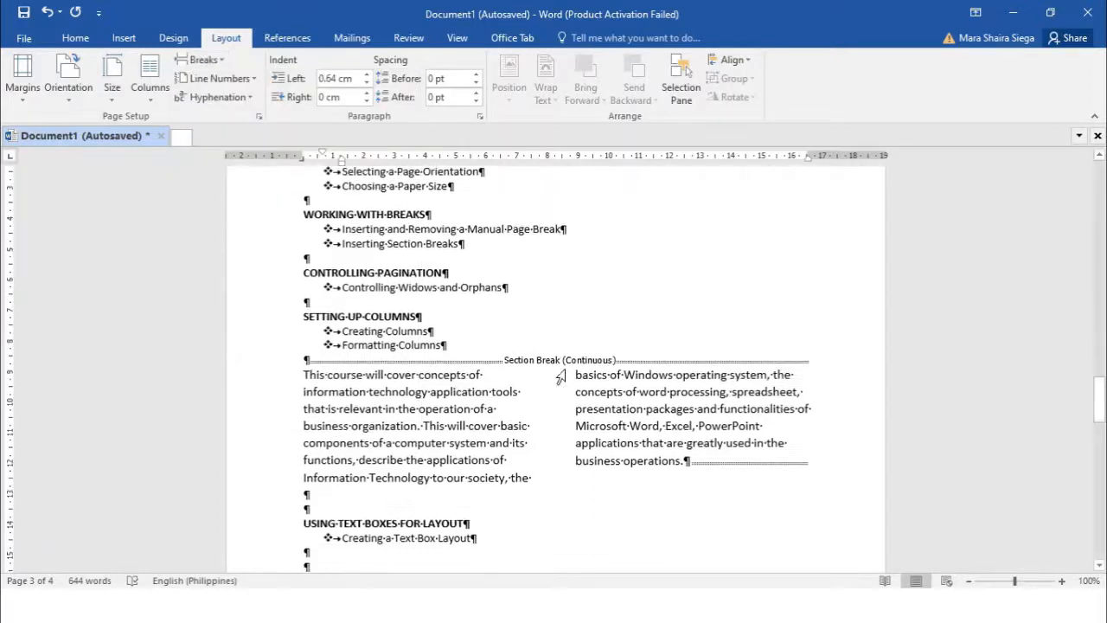
{"action": "scroll", "coordinate": [561, 376], "scroll_direction": "down", "scroll_amount": 2}
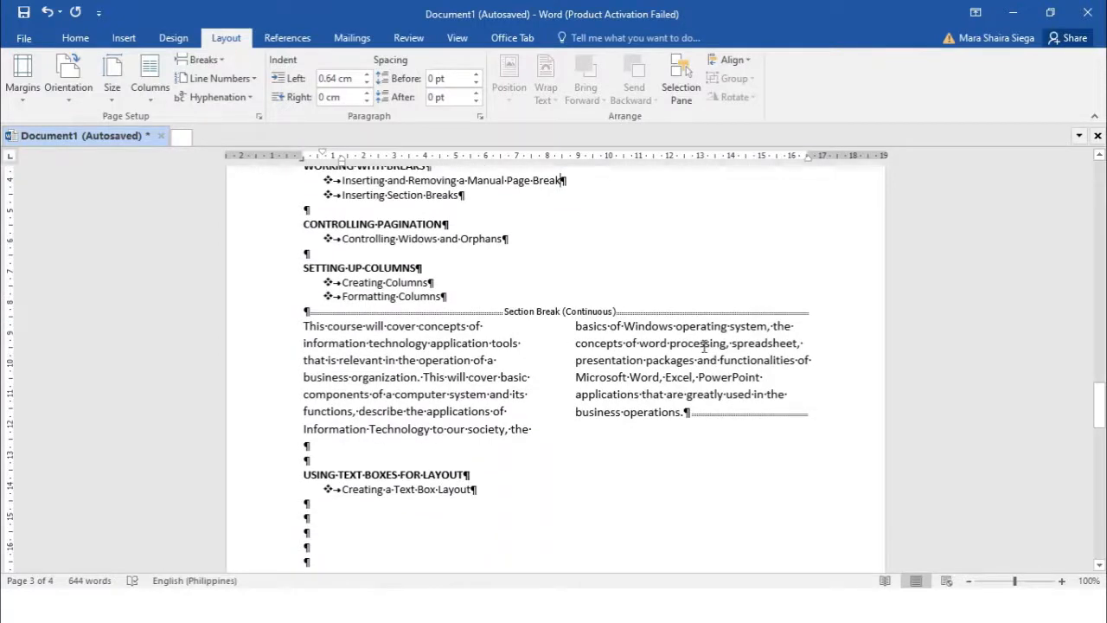
{"action": "left_click", "coordinate": [456, 312]}
{"action": "left_click", "coordinate": [469, 298]}
{"action": "left_click", "coordinate": [301, 325]}
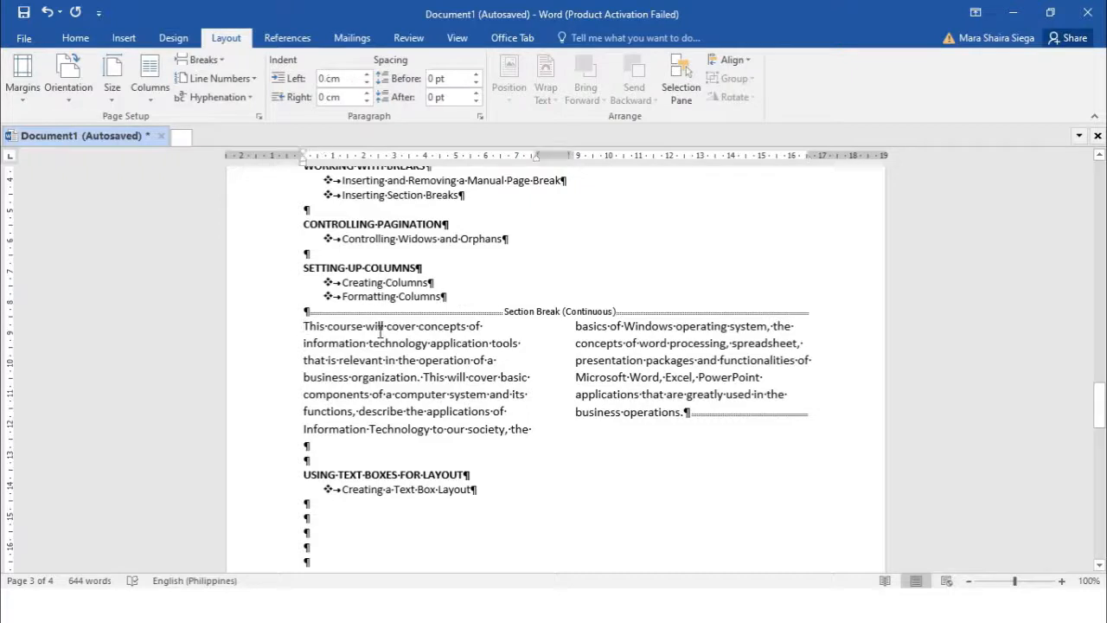
{"action": "left_click_drag", "start_coordinate": [690, 414], "coordinate": [304, 326]}
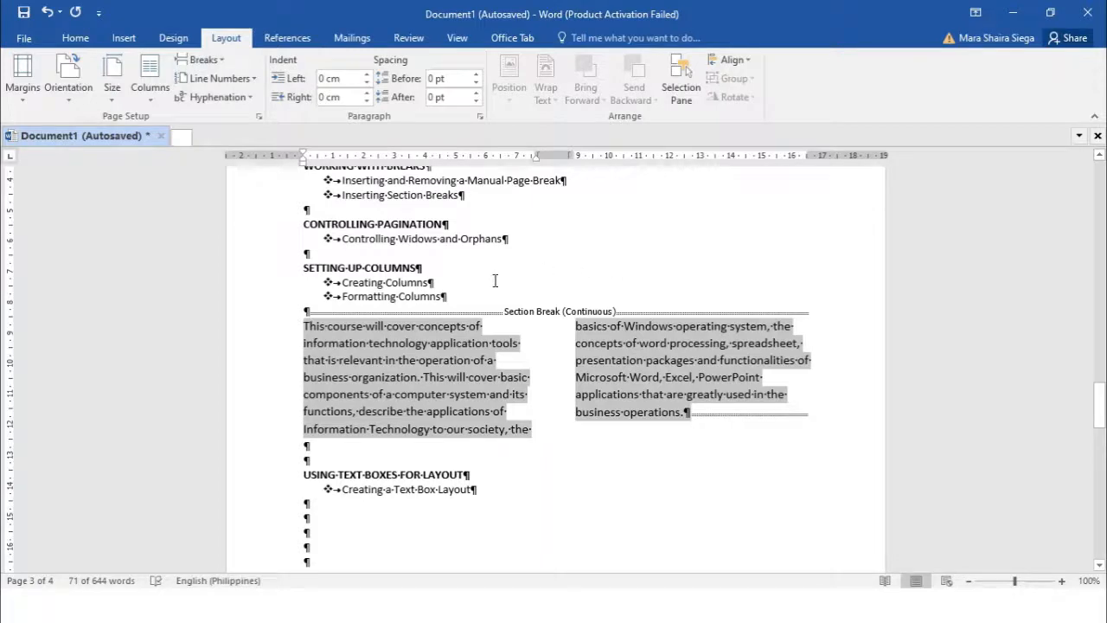
{"action": "scroll", "coordinate": [494, 282], "scroll_direction": "up", "scroll_amount": 1}
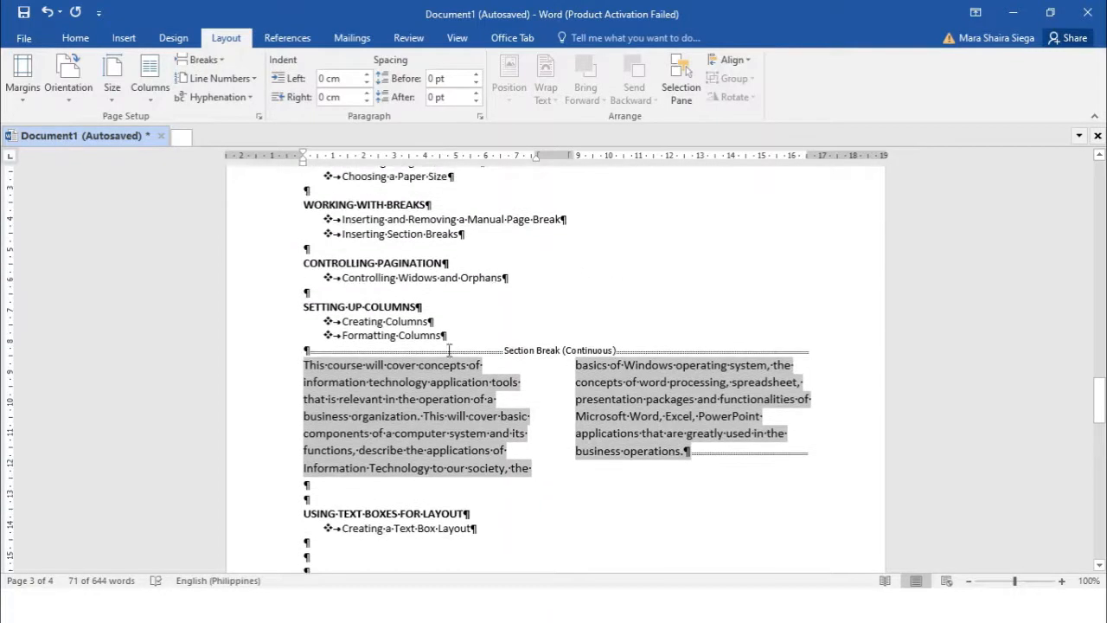
{"action": "scroll", "coordinate": [431, 517], "scroll_direction": "down", "scroll_amount": 1}
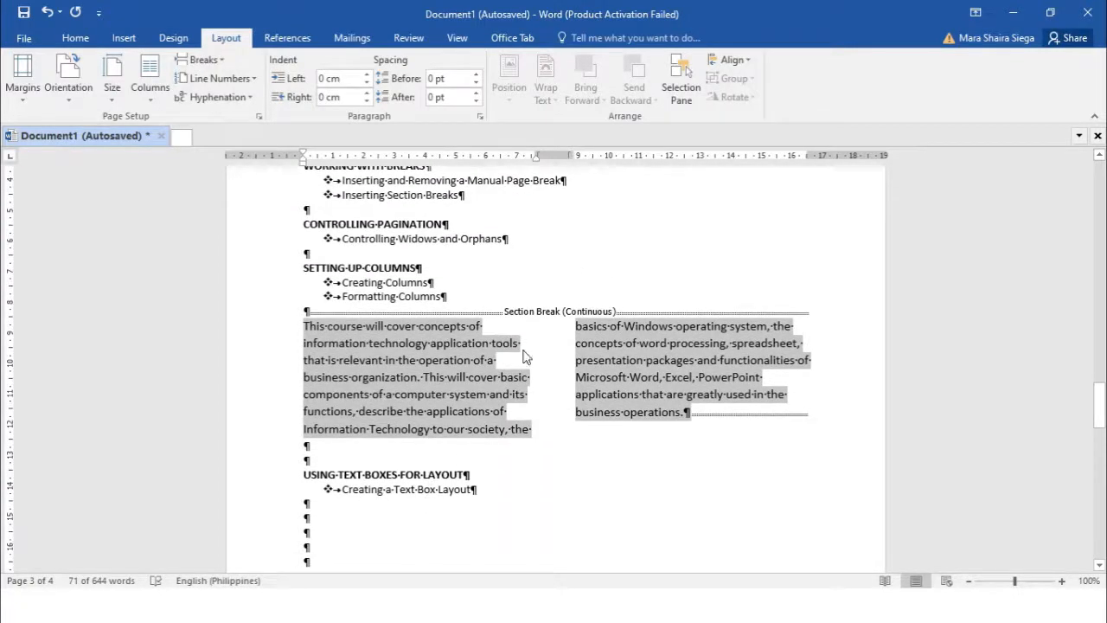
Step: Insert a Next Page section break at the end of the "Inserting and Removing a Manual Page Break" bullet
{"action": "left_click", "coordinate": [514, 308]}
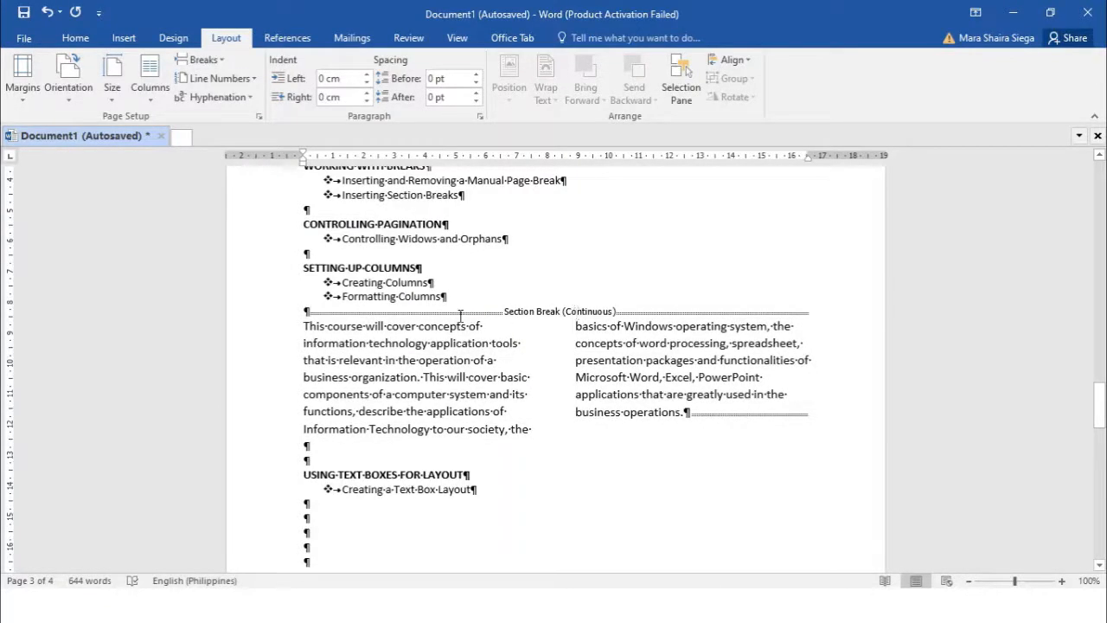
{"action": "left_click", "coordinate": [302, 325]}
{"action": "scroll", "coordinate": [338, 251], "scroll_direction": "up", "scroll_amount": 2}
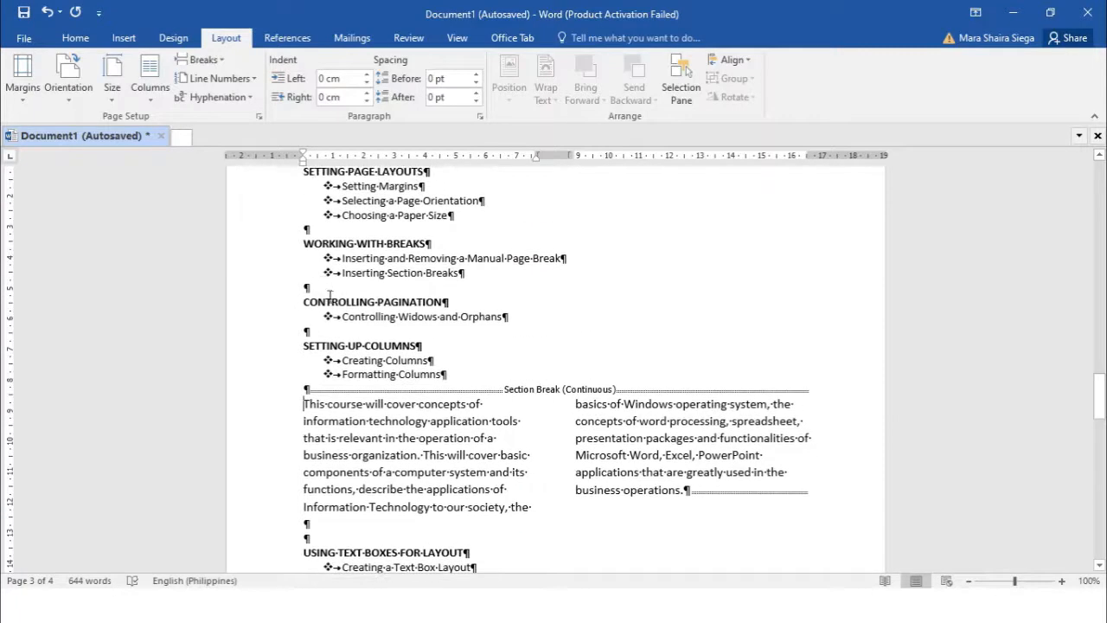
{"action": "left_click", "coordinate": [568, 257]}
{"action": "left_click", "coordinate": [208, 60]}
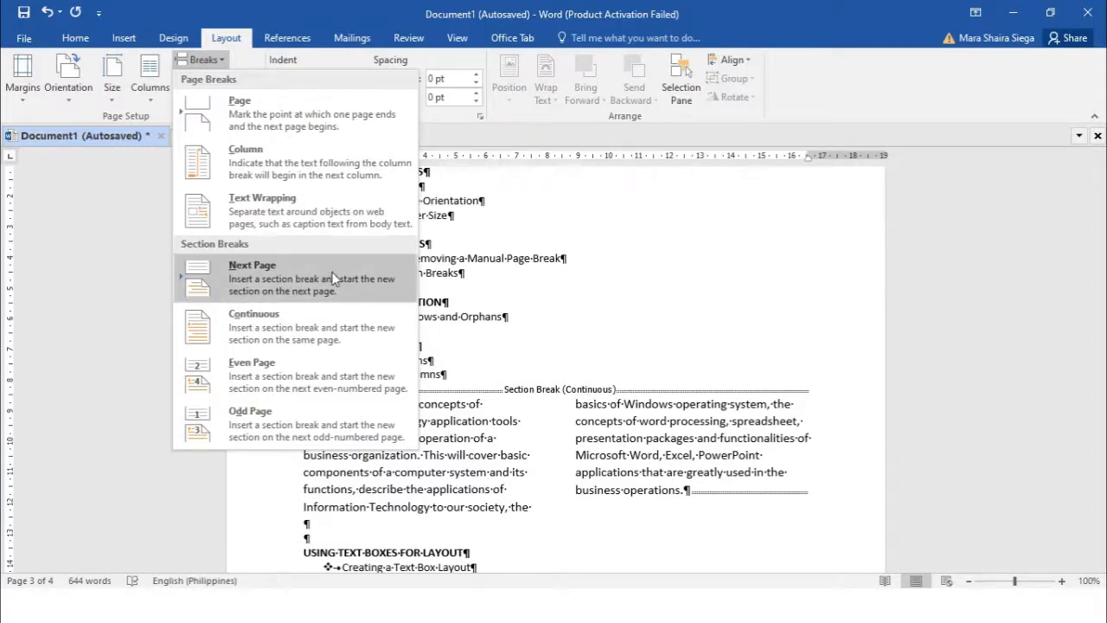
{"action": "left_click", "coordinate": [576, 257]}
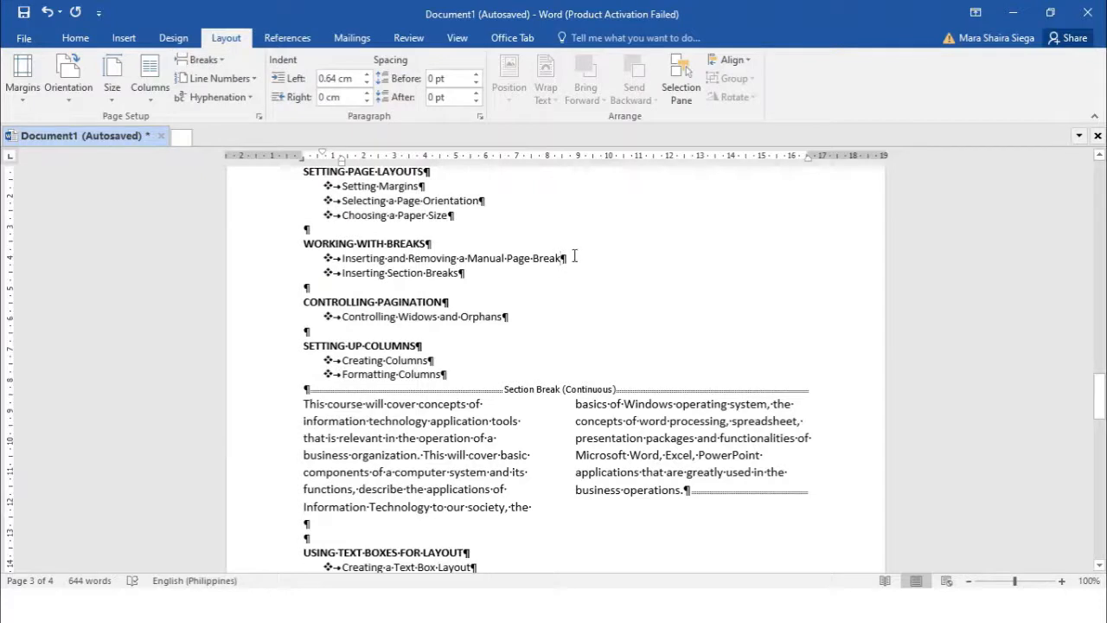
{"action": "left_click", "coordinate": [224, 63]}
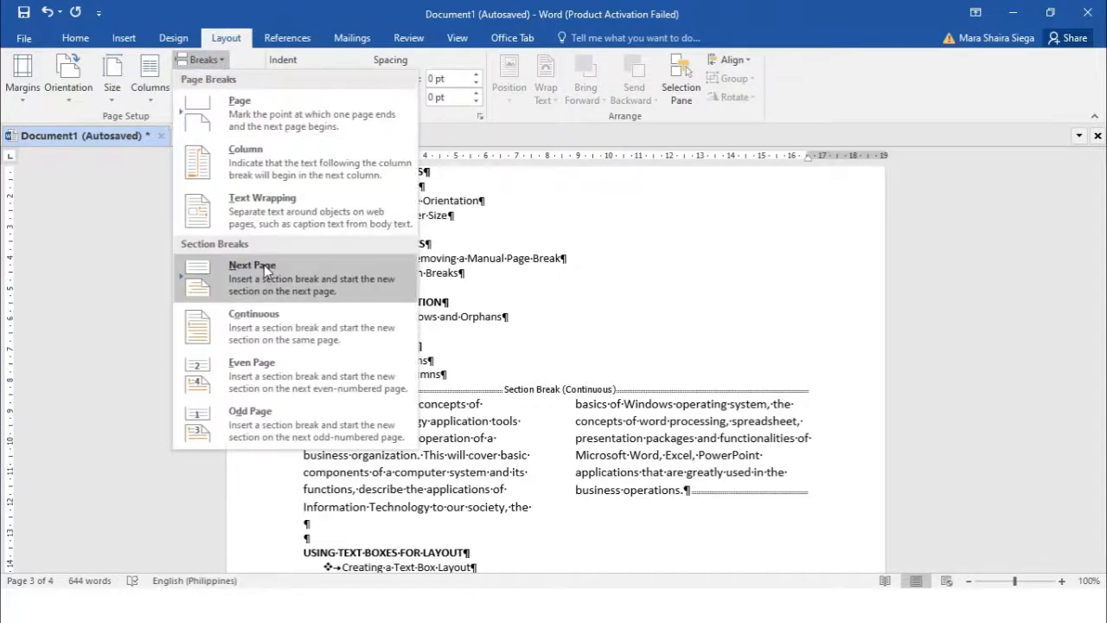
{"action": "left_click", "coordinate": [264, 265]}
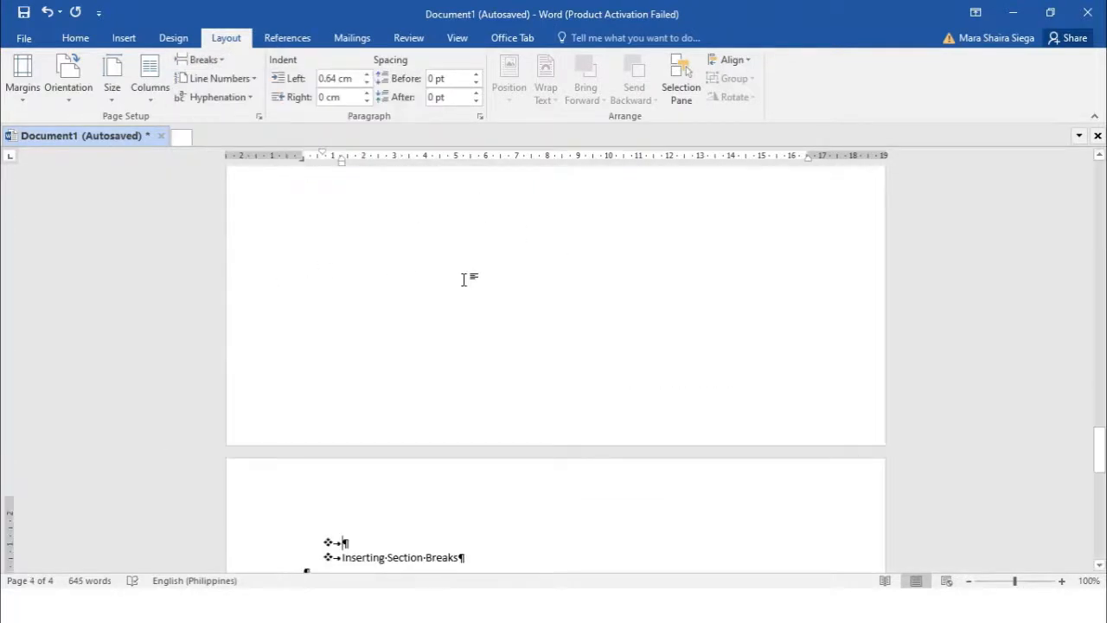
Step: Examine the Next Page section break marker and the text that follows it on the next page
{"action": "scroll", "coordinate": [464, 276], "scroll_direction": "up", "scroll_amount": 10}
{"action": "scroll", "coordinate": [488, 289], "scroll_direction": "down", "scroll_amount": 2}
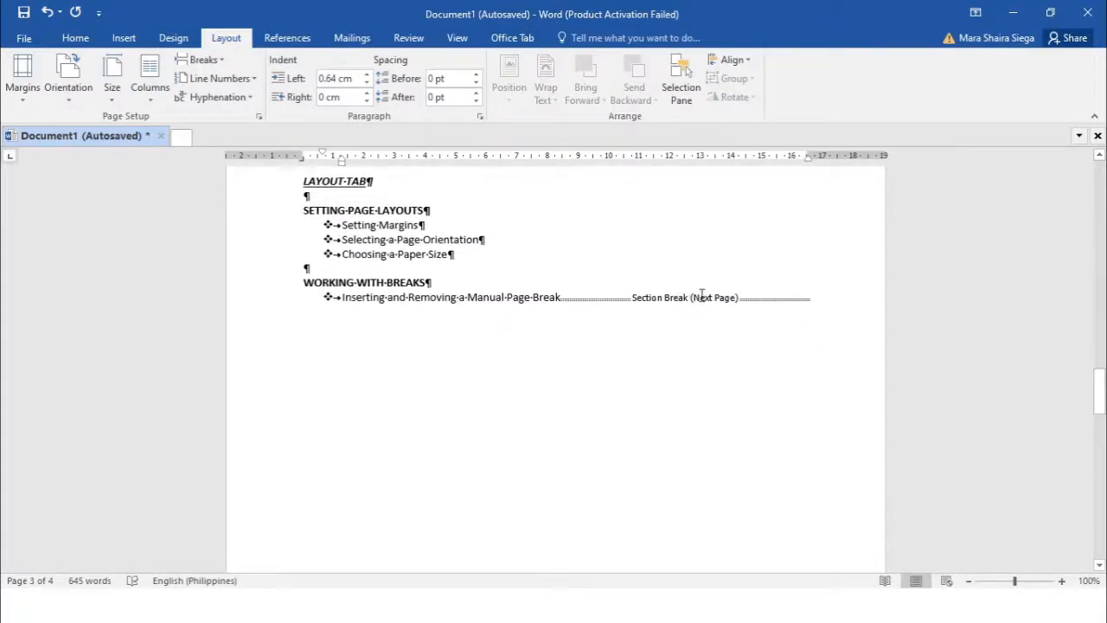
{"action": "scroll", "coordinate": [470, 346], "scroll_direction": "down", "scroll_amount": 15}
{"action": "scroll", "coordinate": [402, 348], "scroll_direction": "down", "scroll_amount": 1}
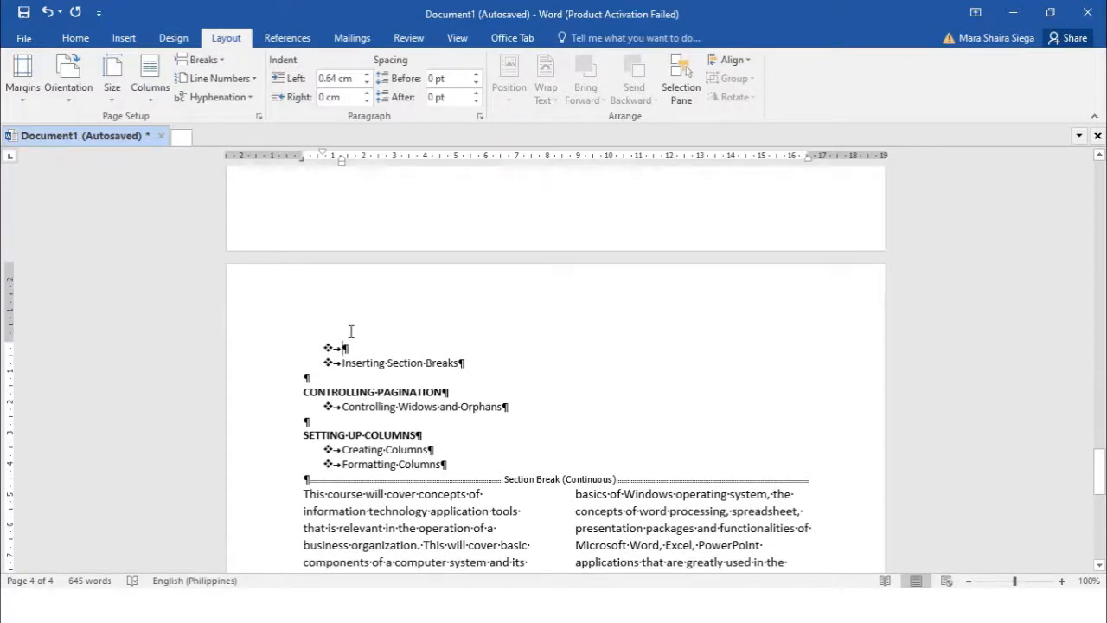
{"action": "scroll", "coordinate": [352, 332], "scroll_direction": "down", "scroll_amount": 1}
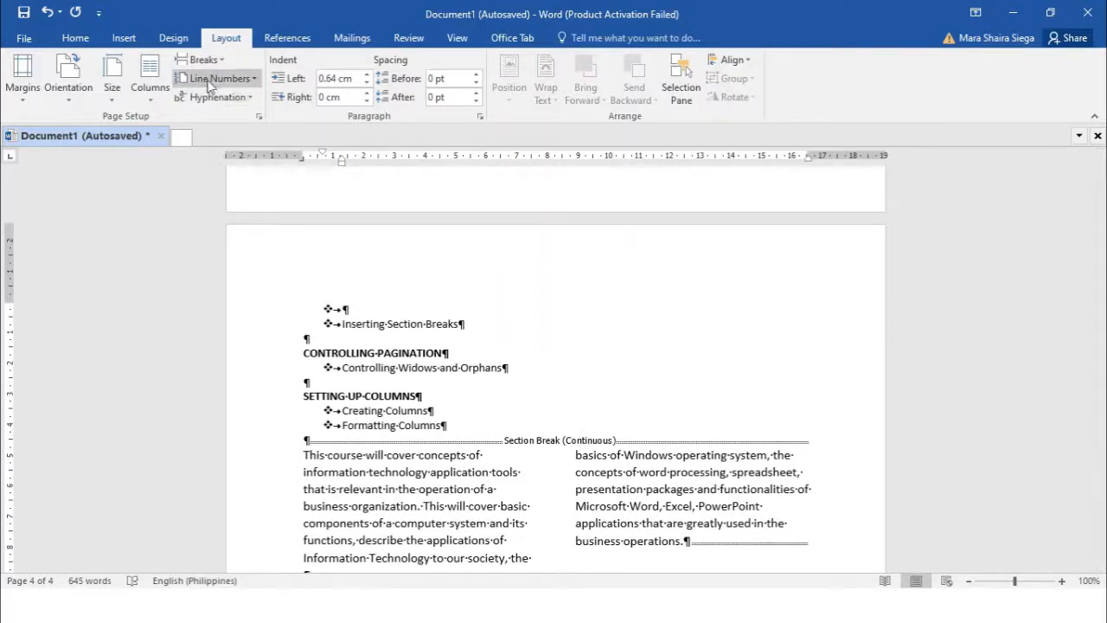
Step: Review the remaining section break types, including Even Page and Odd Page, without inserting one
{"action": "left_click", "coordinate": [252, 80]}
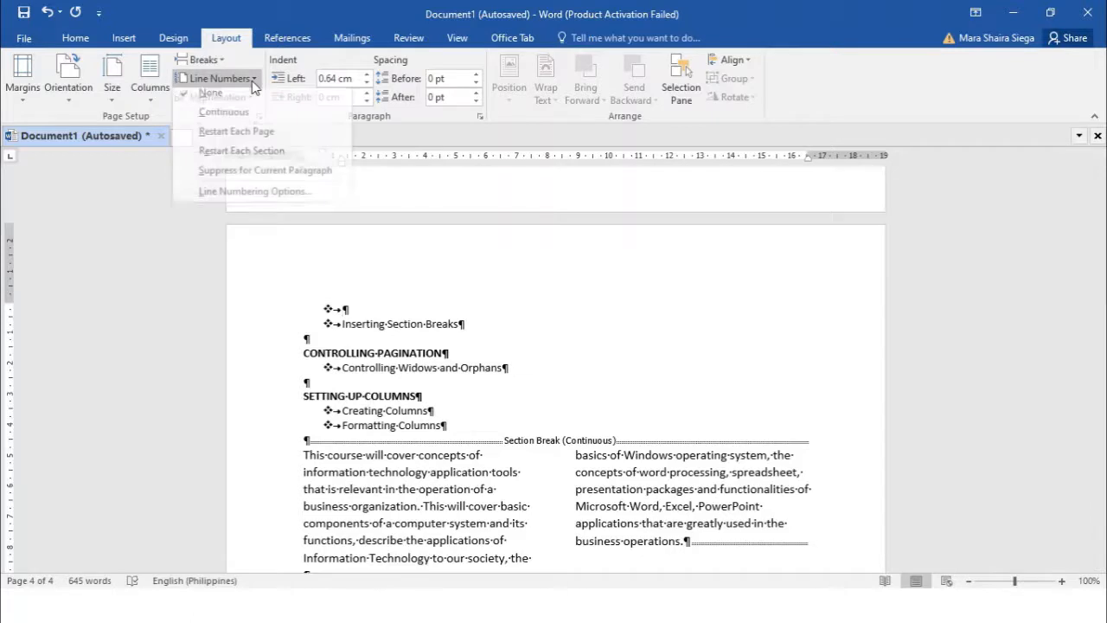
{"action": "left_click", "coordinate": [201, 60]}
{"action": "left_click", "coordinate": [201, 60]}
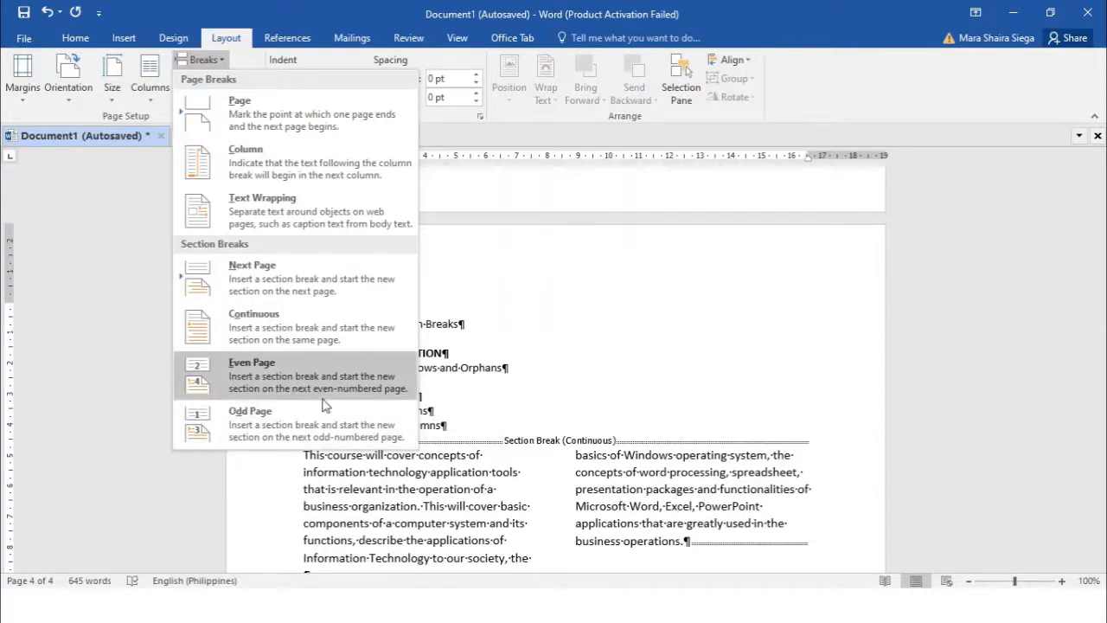
{"action": "scroll", "coordinate": [569, 370], "scroll_direction": "up", "scroll_amount": 1}
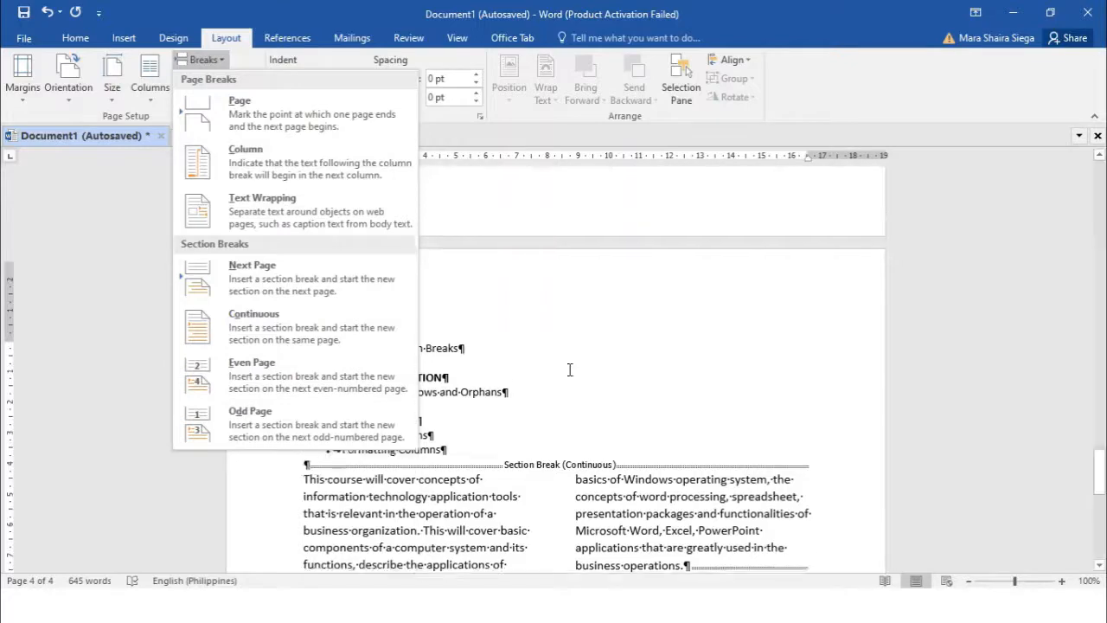
{"action": "left_click", "coordinate": [569, 370]}
Step: Undo the Next Page section break under Working with Breaks and hide the document's formatting marks
{"action": "key", "text": "ctrl+z"}
{"action": "key", "text": "ctrl+z"}
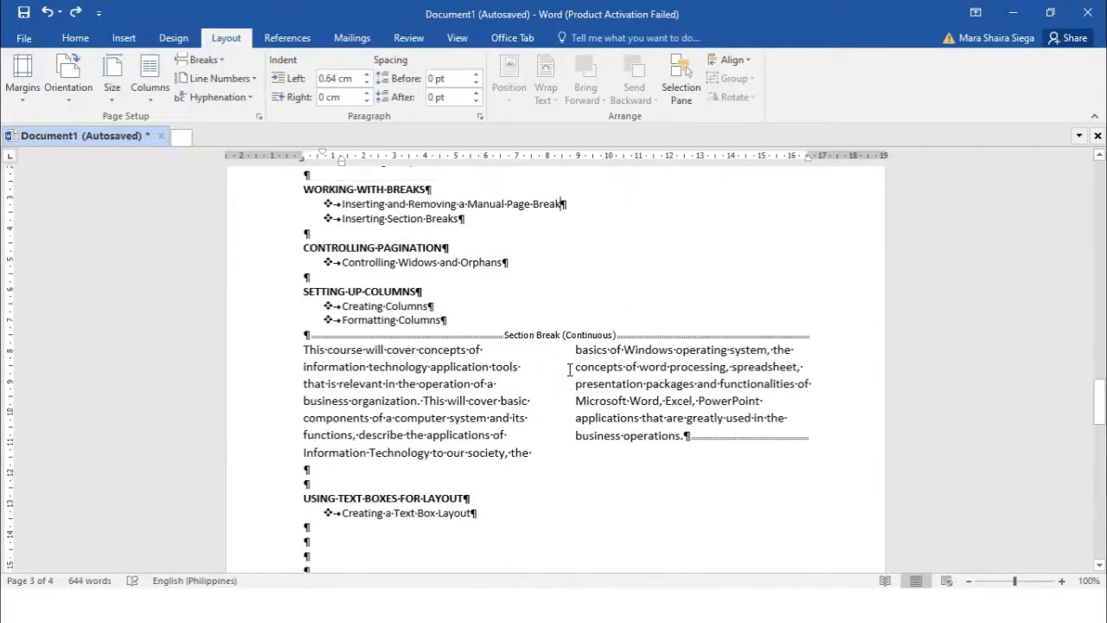
{"action": "scroll", "coordinate": [568, 371], "scroll_direction": "up", "scroll_amount": 3}
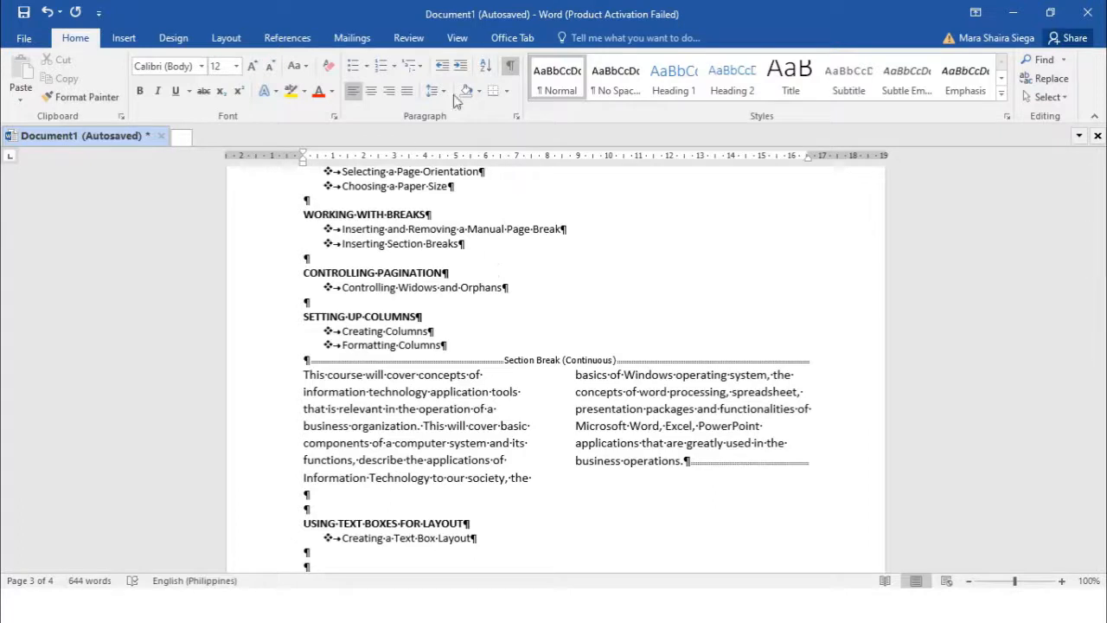
{"action": "left_click", "coordinate": [510, 67]}
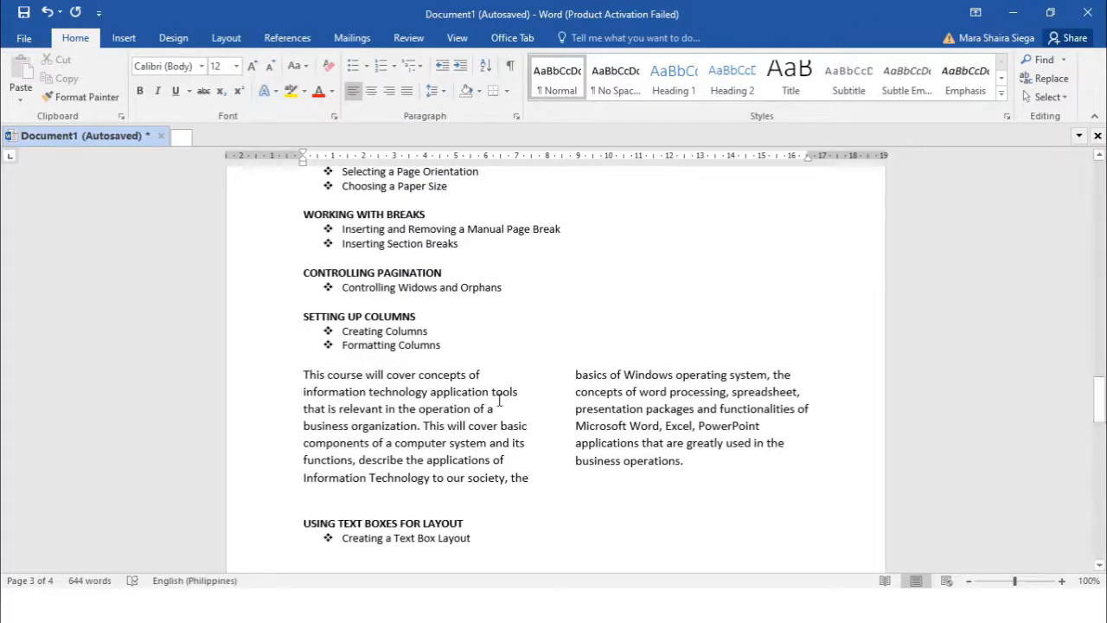
Step: Select the whole two-column paragraph under Setting Up Columns and arrange it in three columns
{"action": "left_click", "coordinate": [228, 38]}
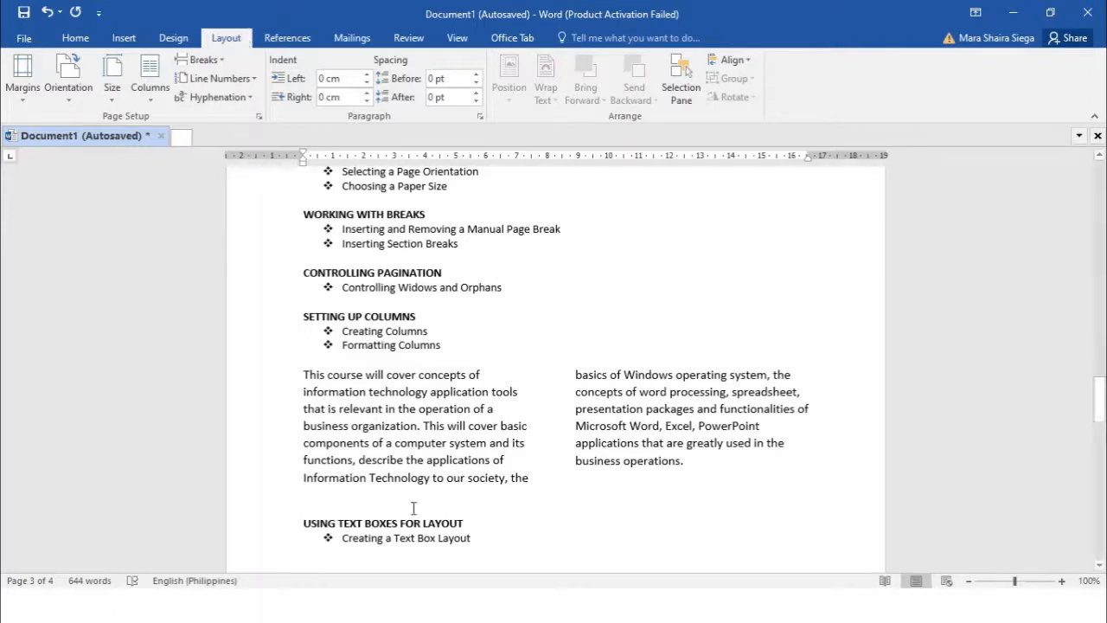
{"action": "left_click", "coordinate": [154, 102]}
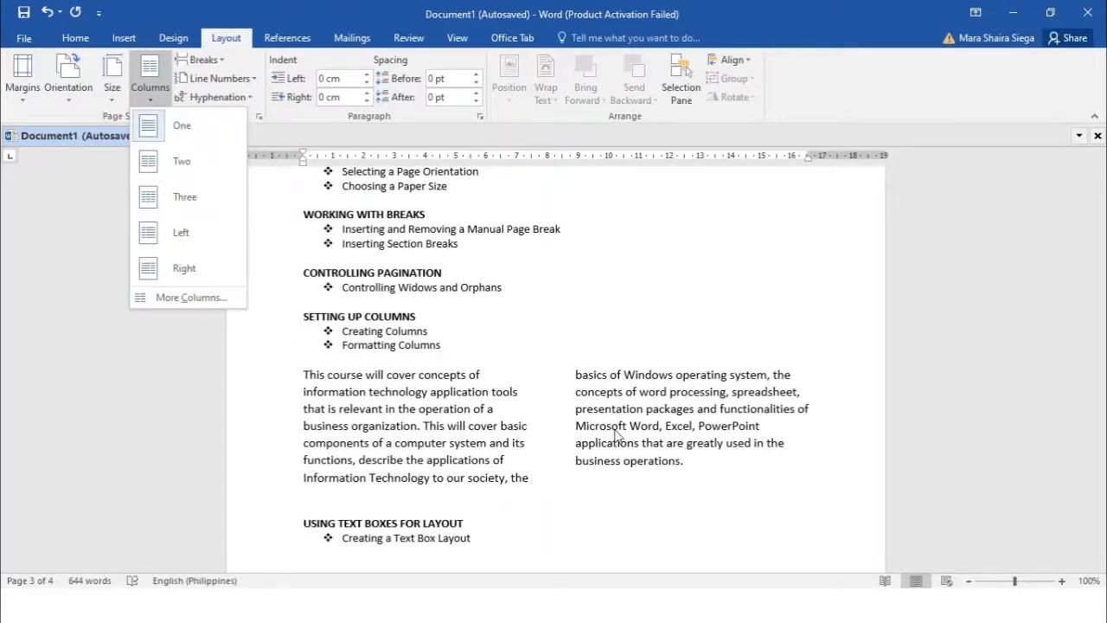
{"action": "left_click", "coordinate": [681, 467]}
{"action": "left_click_drag", "start_coordinate": [683, 464], "coordinate": [304, 375]}
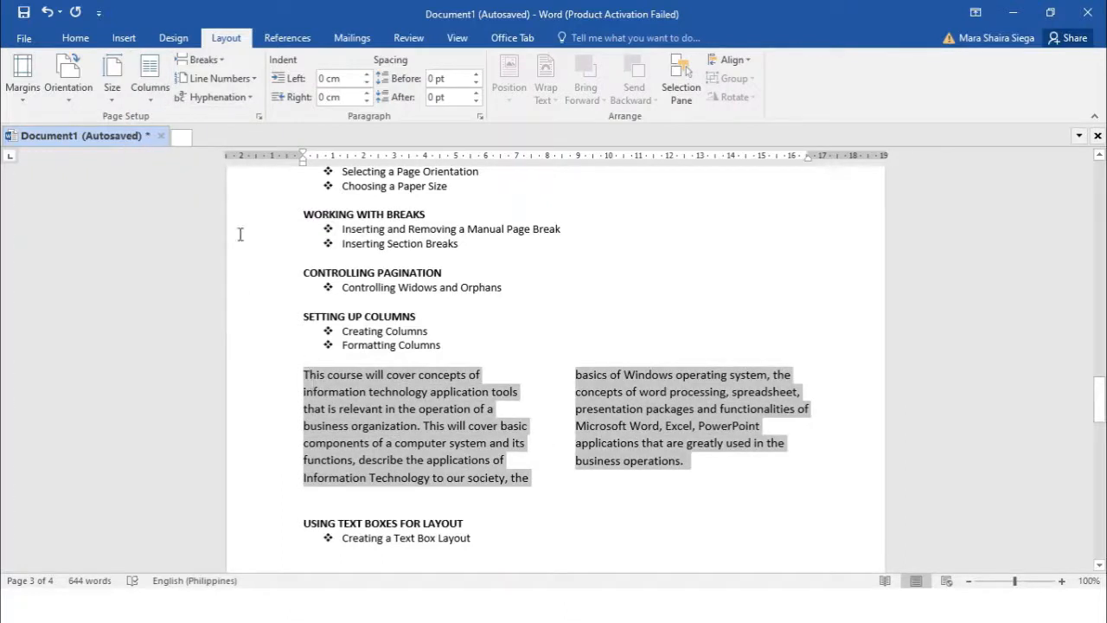
{"action": "left_click", "coordinate": [140, 90]}
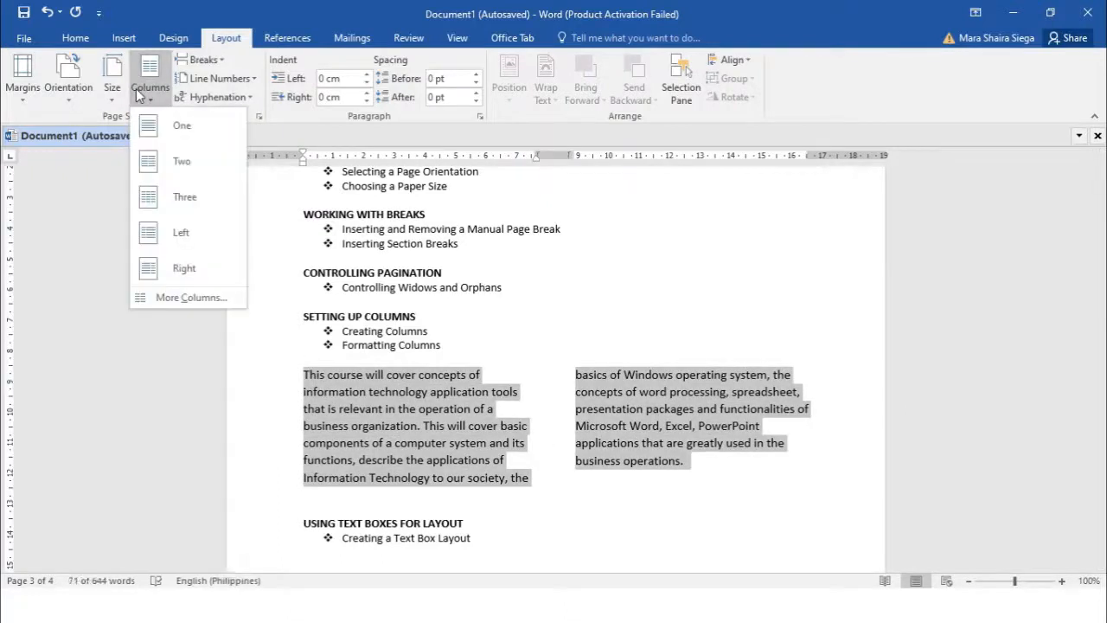
{"action": "left_click", "coordinate": [173, 196]}
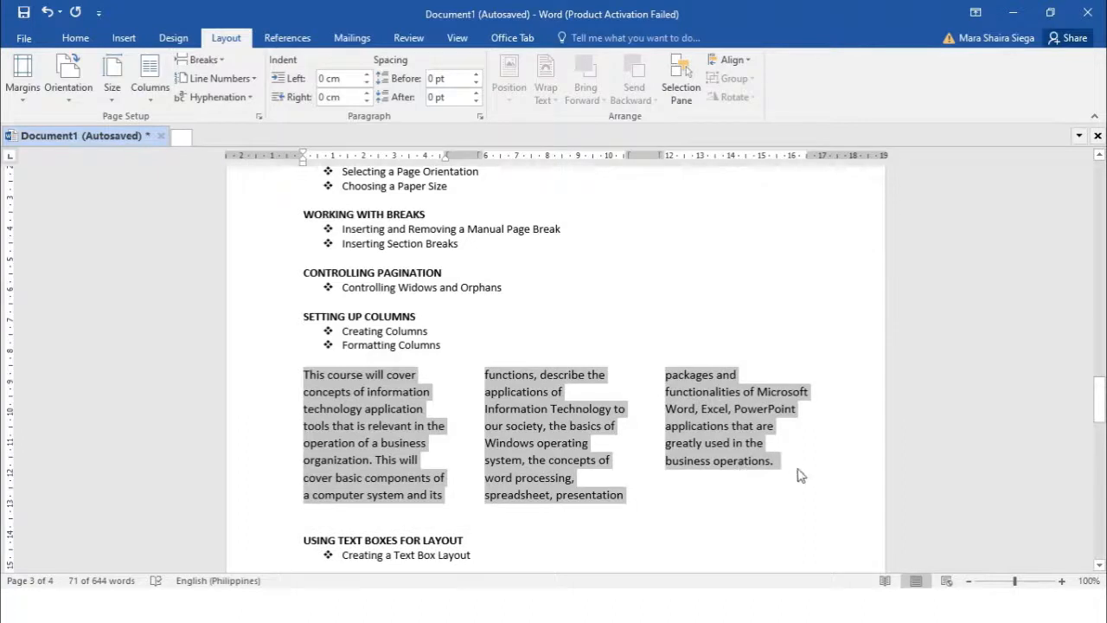
Step: Reselect the three-column paragraph and apply the Left column preset to it
{"action": "left_click_drag", "start_coordinate": [795, 466], "coordinate": [303, 367]}
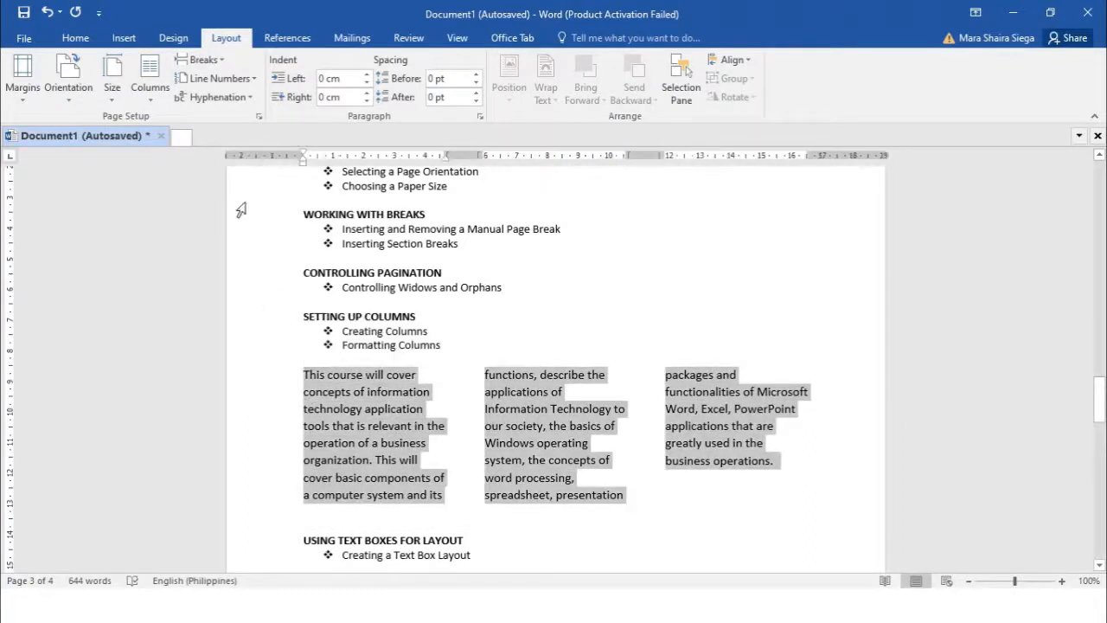
{"action": "left_click", "coordinate": [150, 82]}
{"action": "left_click", "coordinate": [179, 233]}
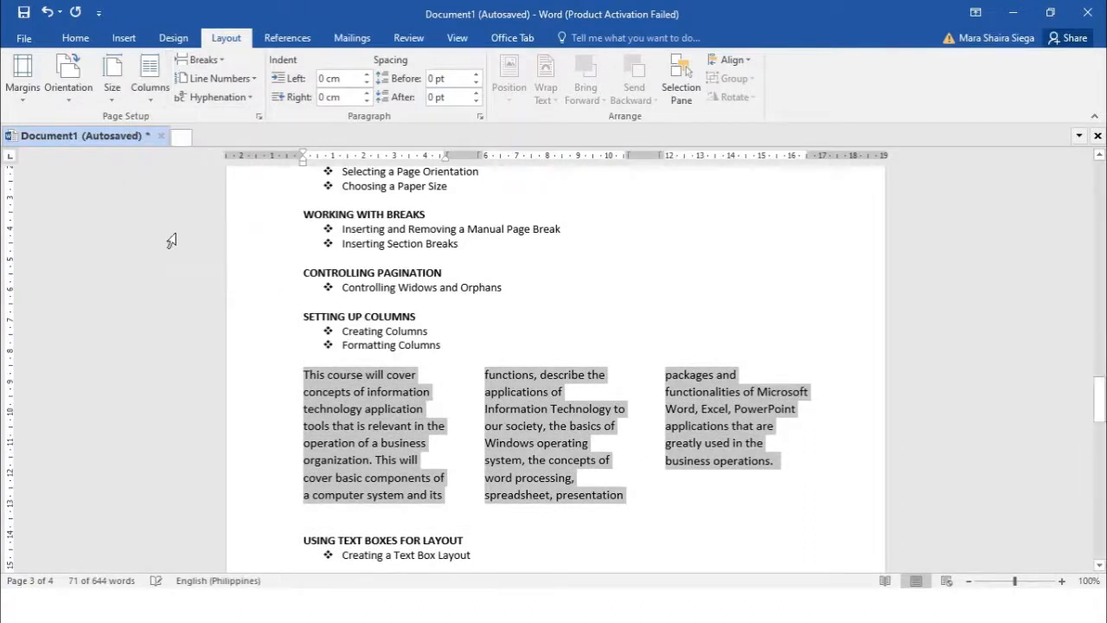
Step: Select the paragraph under Setting Up Columns again and set it back to two columns
{"action": "left_click_drag", "start_coordinate": [822, 473], "coordinate": [308, 377]}
{"action": "left_click", "coordinate": [152, 86]}
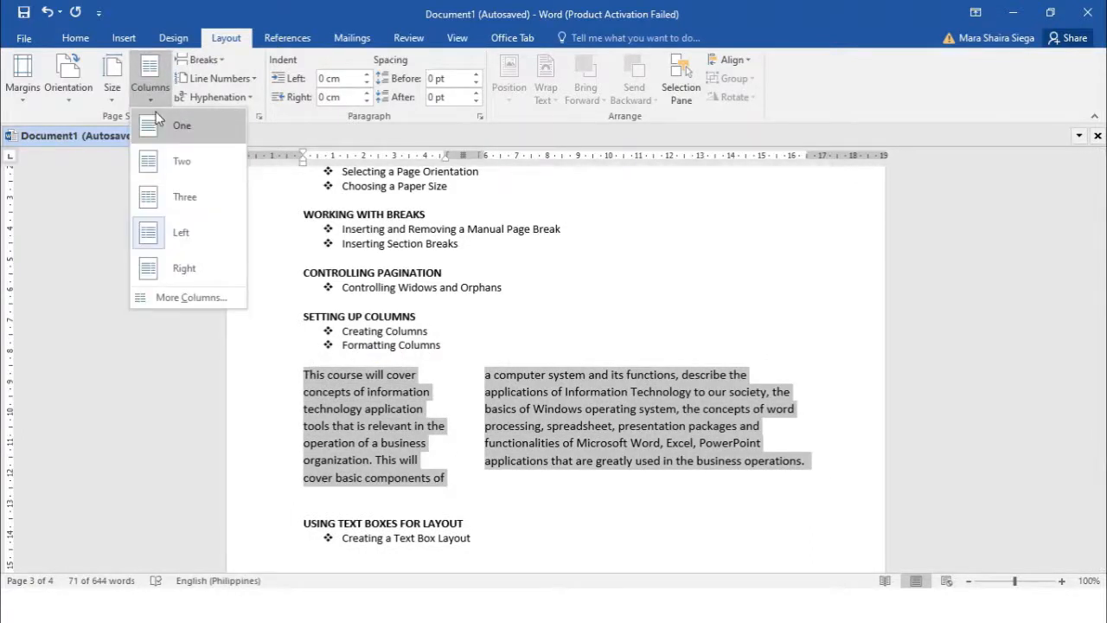
{"action": "left_click", "coordinate": [157, 158]}
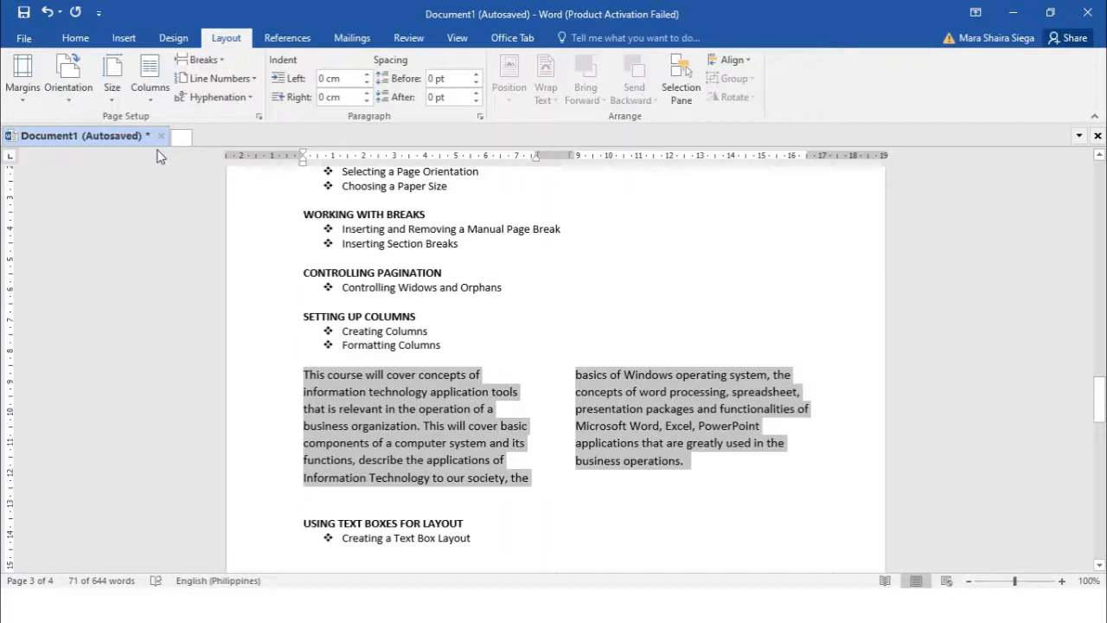
Step: Open the detailed column settings for the selected paragraph and enable a line between its two columns
{"action": "left_click", "coordinate": [147, 104]}
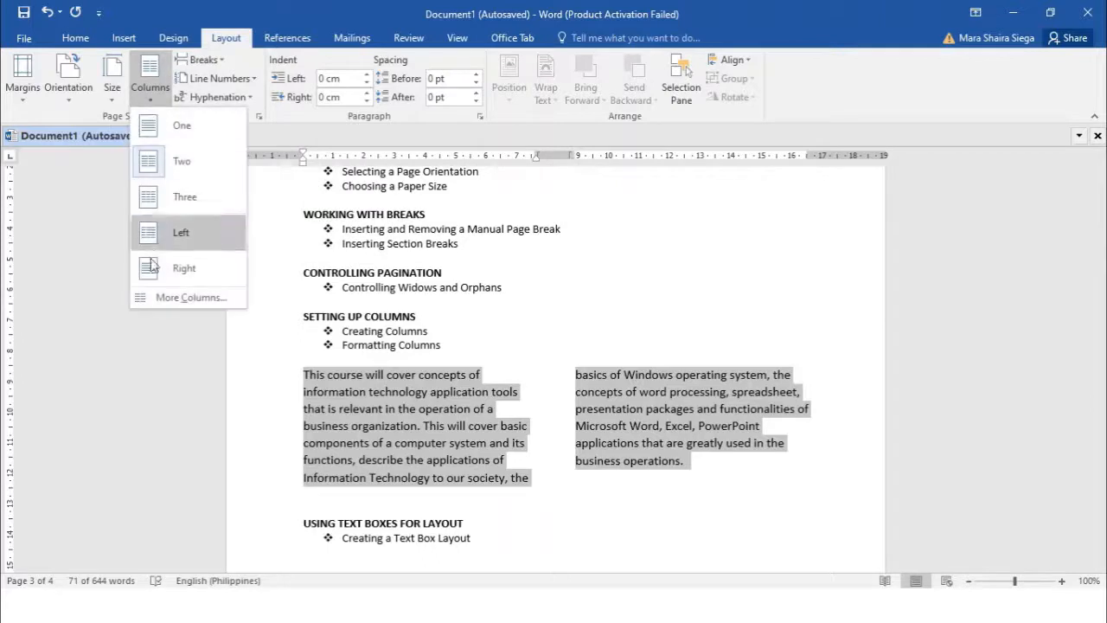
{"action": "left_click", "coordinate": [176, 300]}
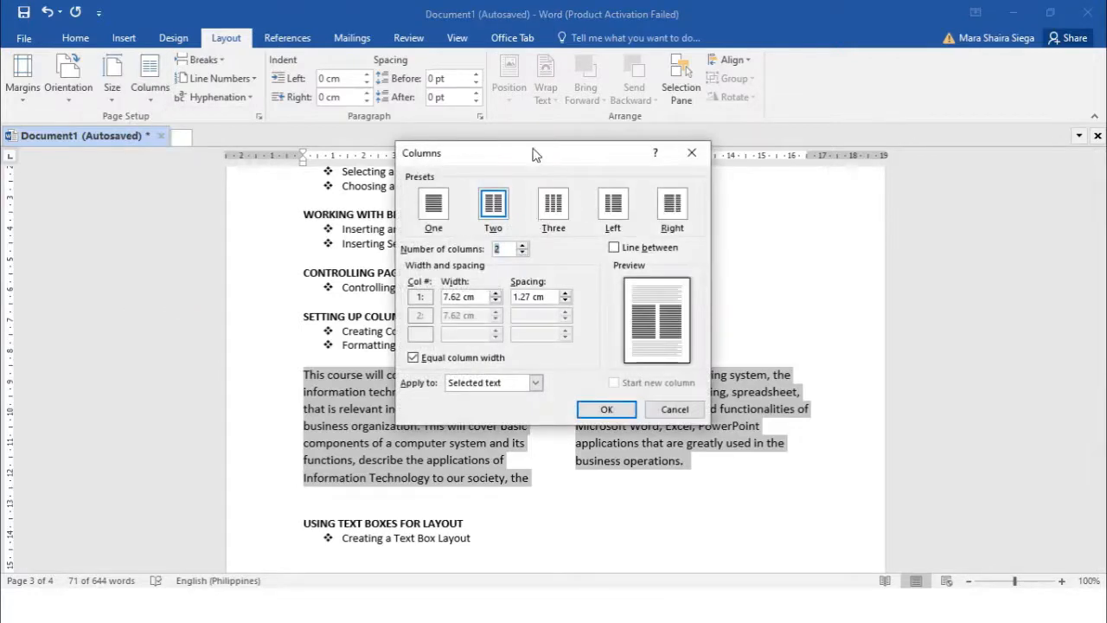
{"action": "left_click_drag", "start_coordinate": [532, 160], "coordinate": [750, 84]}
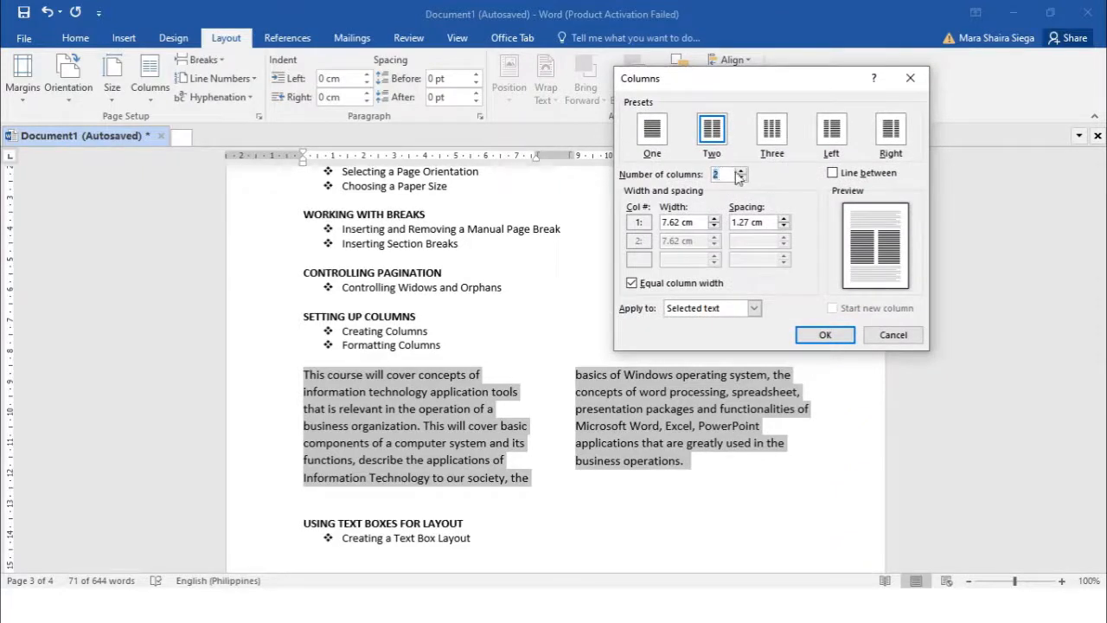
{"action": "left_click", "coordinate": [835, 175]}
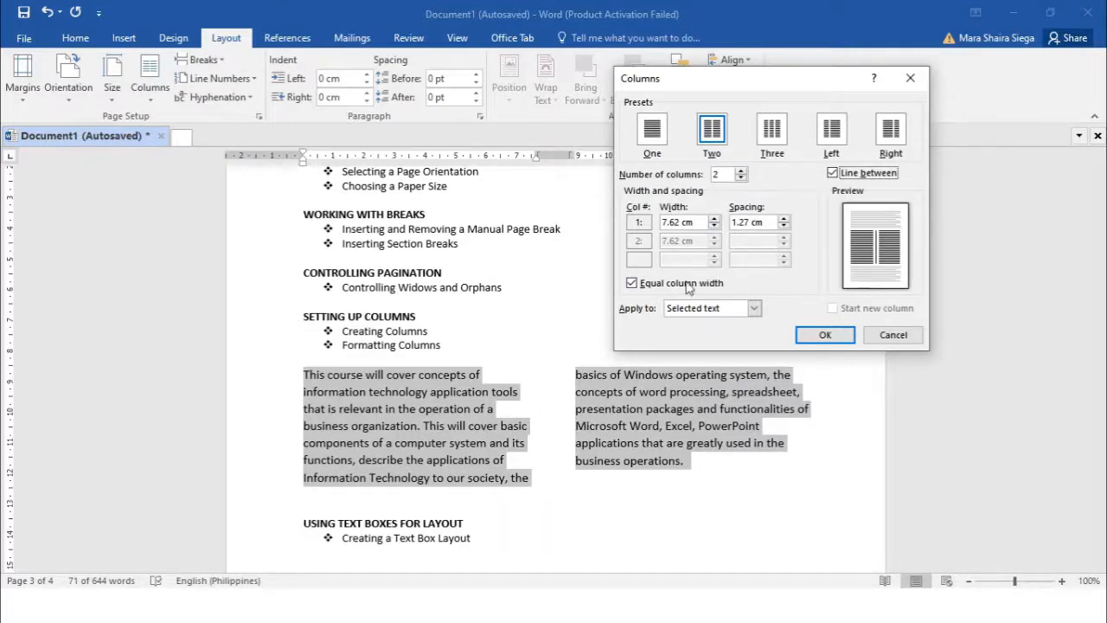
Step: Widen the spacing between the two equal-width columns to about 1.7 cm, apply the column settings, and deselect the paragraph
{"action": "left_click", "coordinate": [783, 220]}
{"action": "left_click", "coordinate": [783, 219]}
{"action": "left_click", "coordinate": [783, 220]}
{"action": "left_click", "coordinate": [784, 219]}
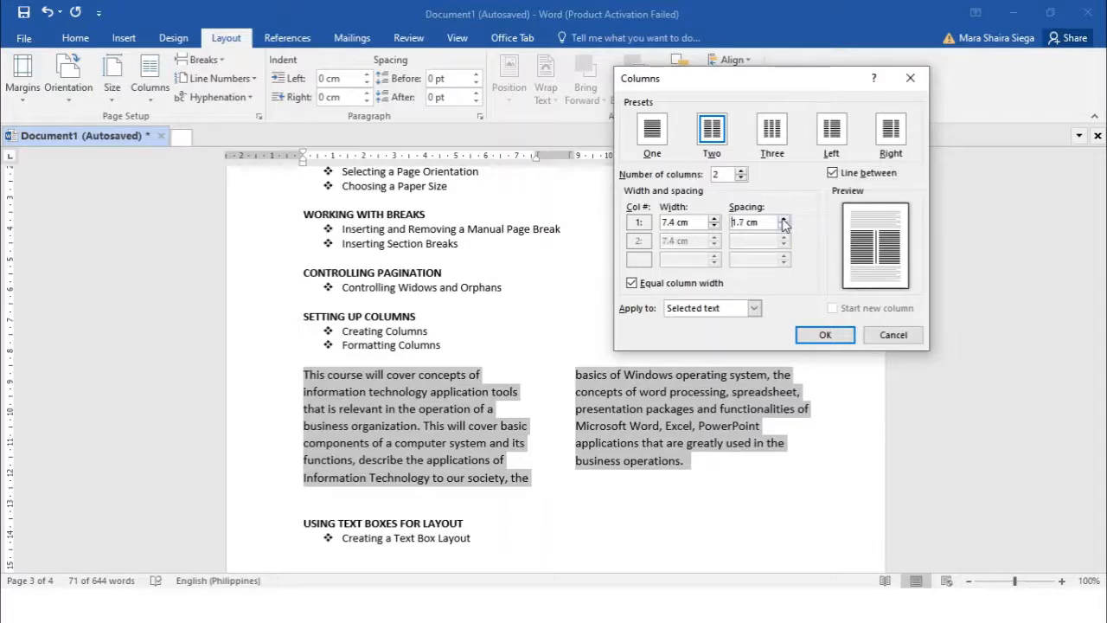
{"action": "left_click", "coordinate": [783, 220]}
{"action": "left_click", "coordinate": [783, 219]}
{"action": "left_click", "coordinate": [783, 219]}
{"action": "left_click", "coordinate": [783, 220]}
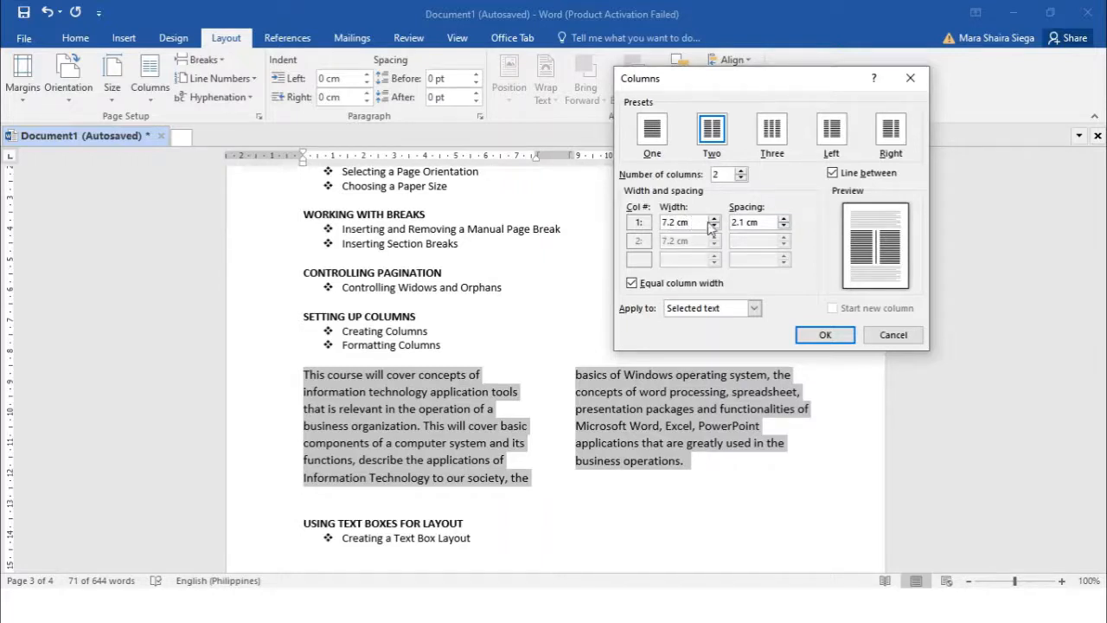
{"action": "left_click", "coordinate": [784, 227]}
{"action": "left_click", "coordinate": [784, 227]}
{"action": "left_click", "coordinate": [823, 335]}
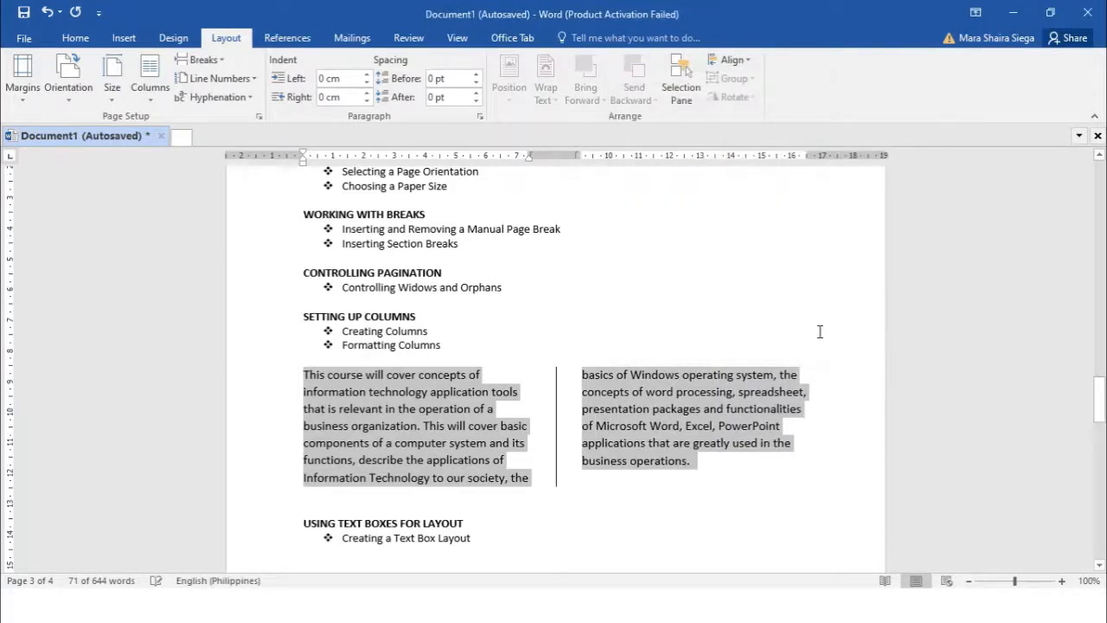
{"action": "left_click", "coordinate": [529, 443]}
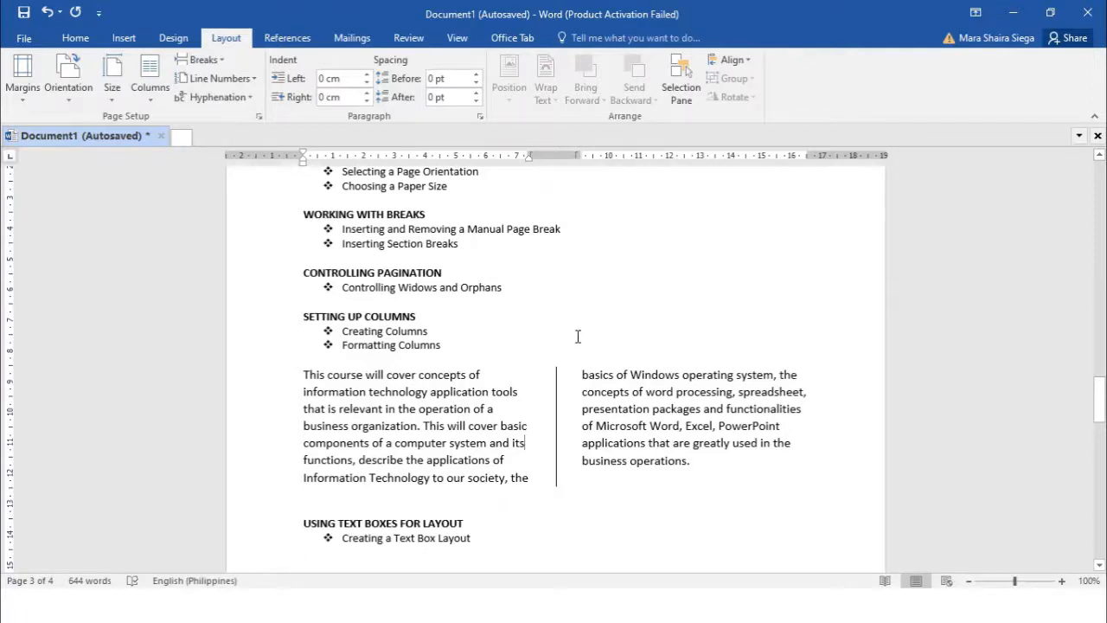
Step: Draw a text box about 5.13 cm high and 7.81 cm wide below the Creating a Text Box Layout bullet
{"action": "scroll", "coordinate": [578, 336], "scroll_direction": "down", "scroll_amount": 4}
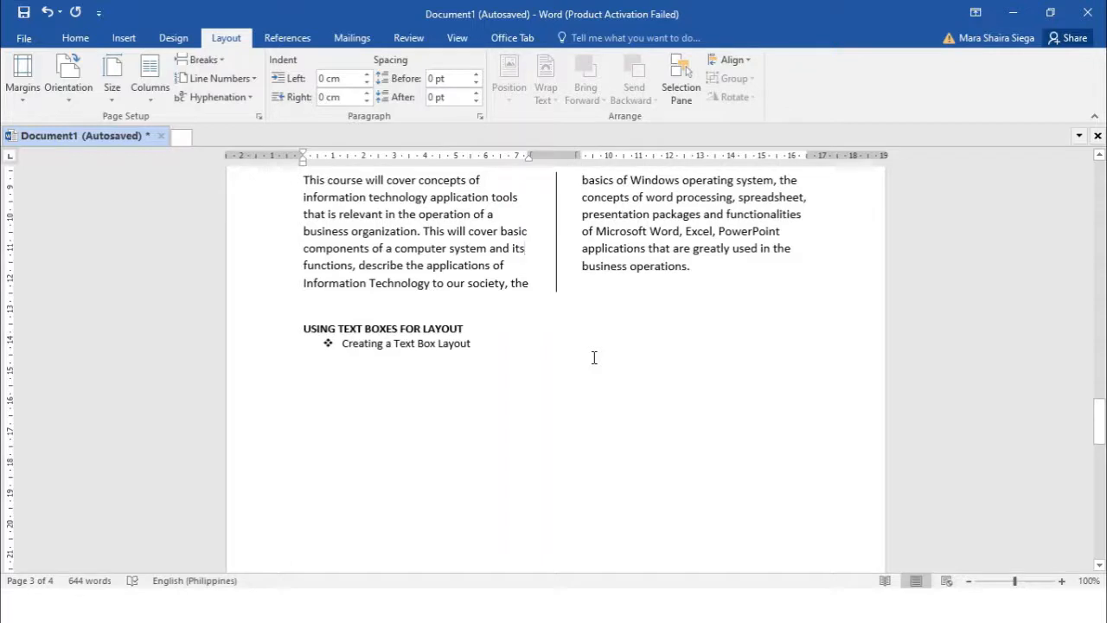
{"action": "left_click", "coordinate": [140, 46]}
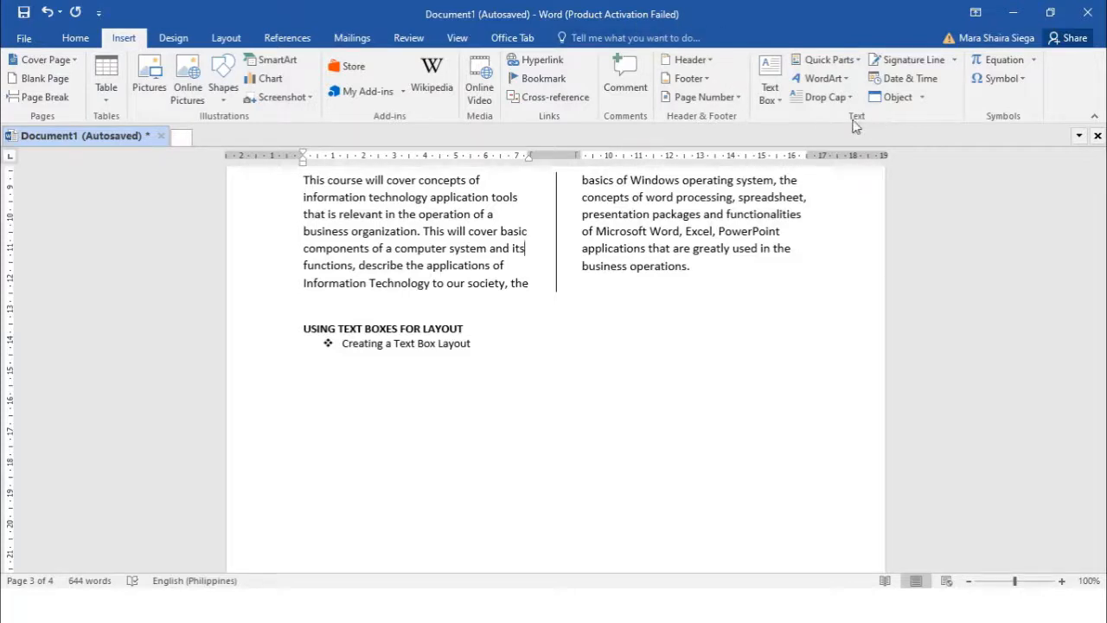
{"action": "left_click", "coordinate": [781, 99]}
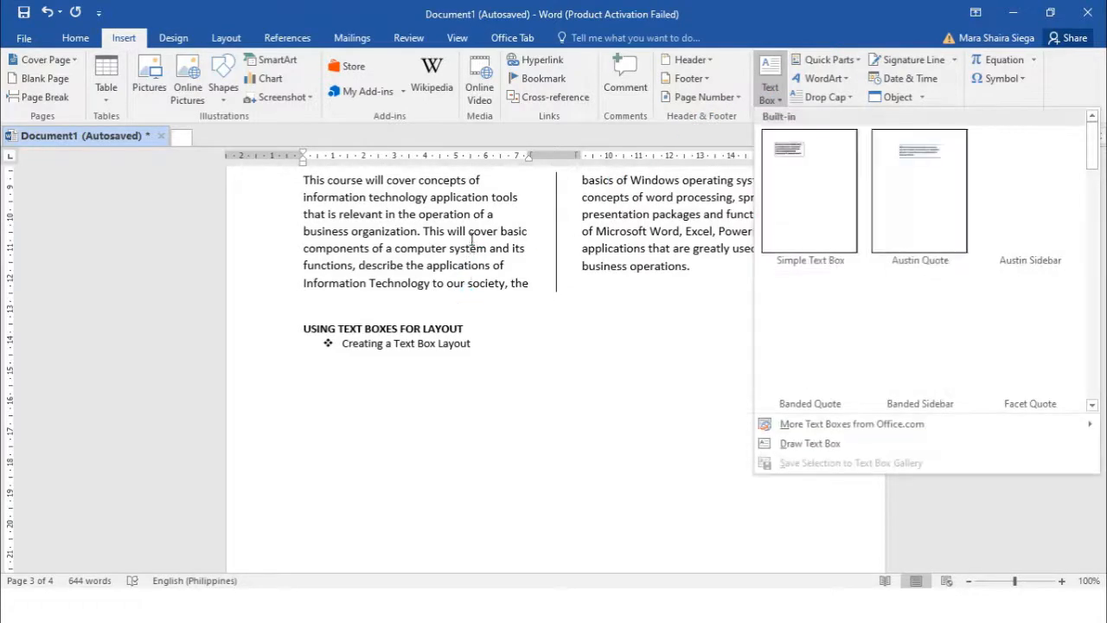
{"action": "left_click", "coordinate": [301, 372]}
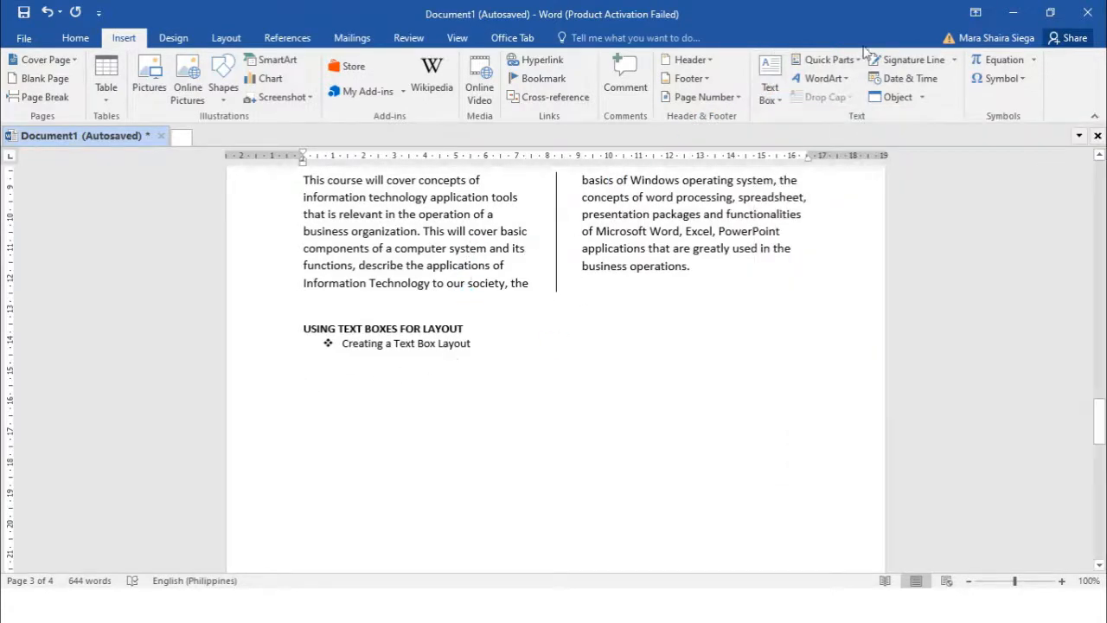
{"action": "left_click", "coordinate": [783, 98]}
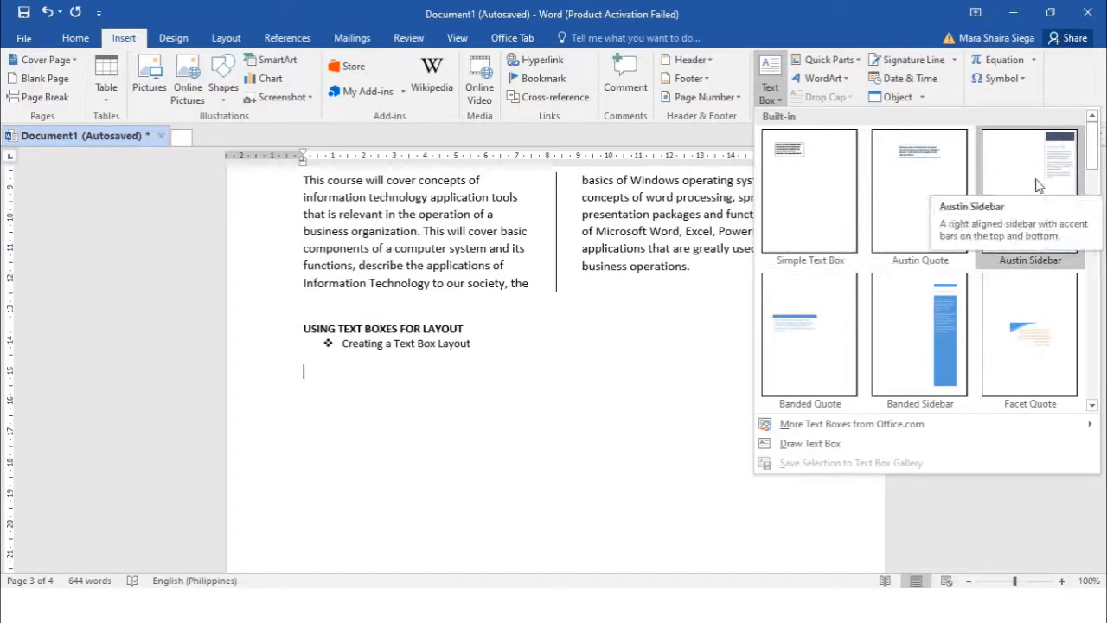
{"action": "left_click", "coordinate": [810, 443]}
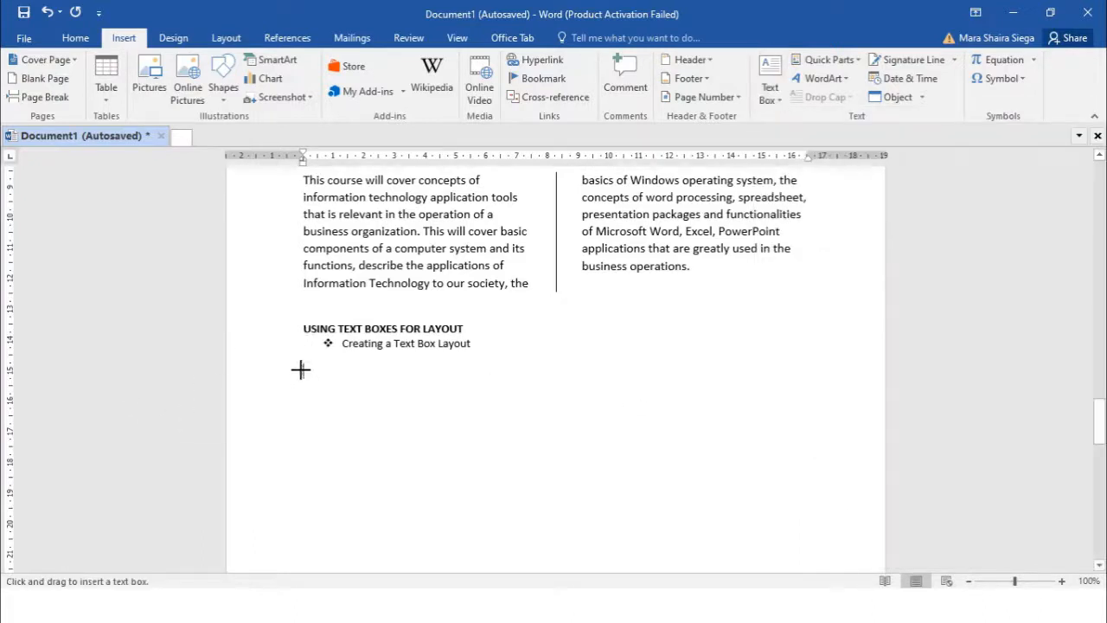
{"action": "mouse_move", "coordinate": [303, 367]}
{"action": "left_mouse_down"}
{"action": "mouse_move", "coordinate": [561, 492]}
{"action": "mouse_move", "coordinate": [542, 523]}
{"action": "left_mouse_up"}
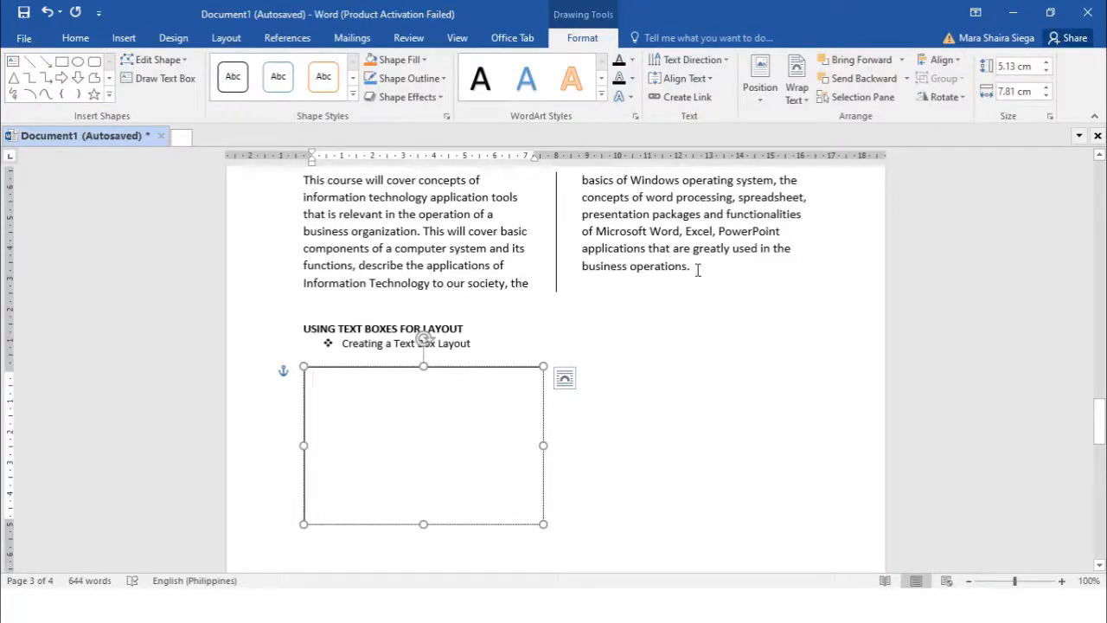
Step: Copy the first column of the course description paragraph into the empty text box
{"action": "left_click_drag", "start_coordinate": [302, 180], "coordinate": [528, 283]}
{"action": "key", "text": "ctrl+c"}
{"action": "left_click", "coordinate": [390, 380]}
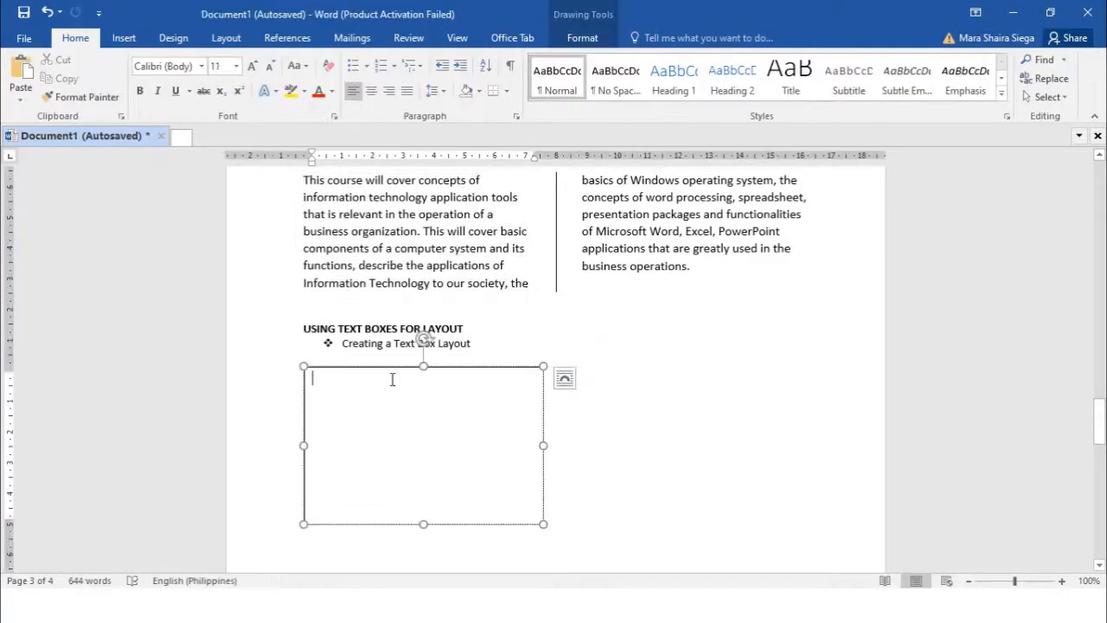
{"action": "key", "text": "ctrl+v"}
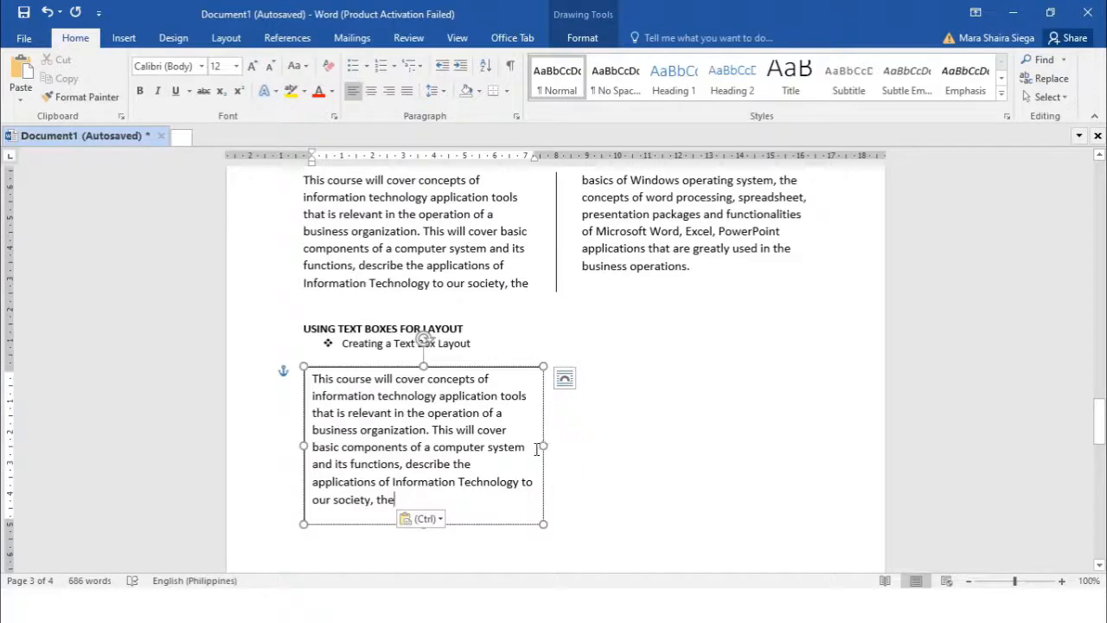
Step: Shift the filled text box toward the page's left edge and place a duplicate of it closely beside it, level with the original
{"action": "left_click", "coordinate": [480, 412]}
{"action": "left_click", "coordinate": [577, 38]}
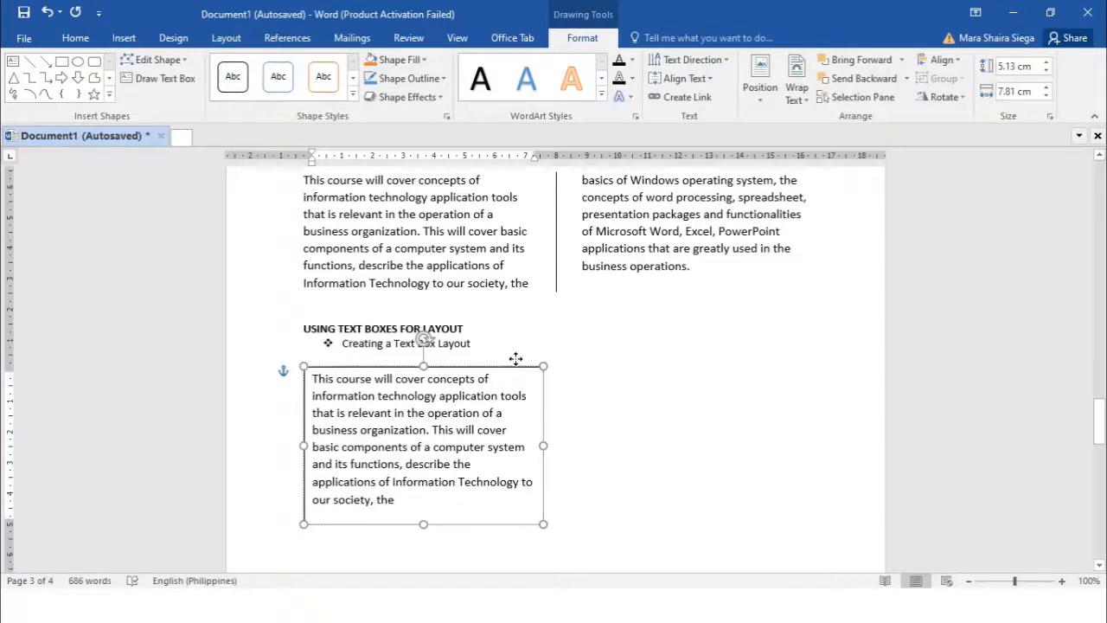
{"action": "left_click_drag", "start_coordinate": [515, 370], "coordinate": [462, 381]}
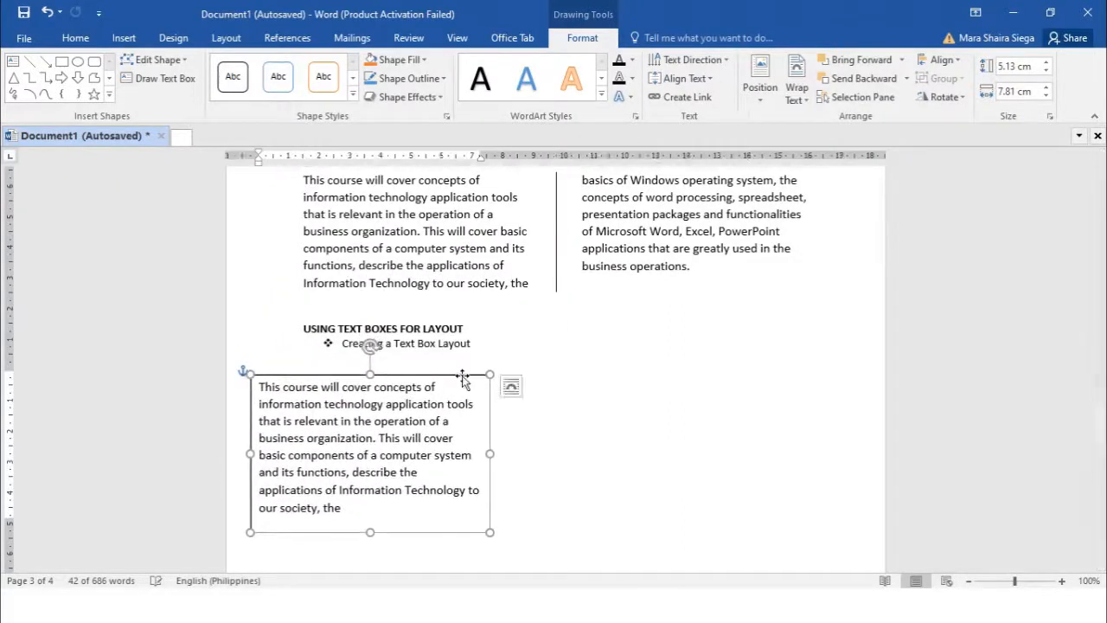
{"action": "key", "text": "ctrl+v"}
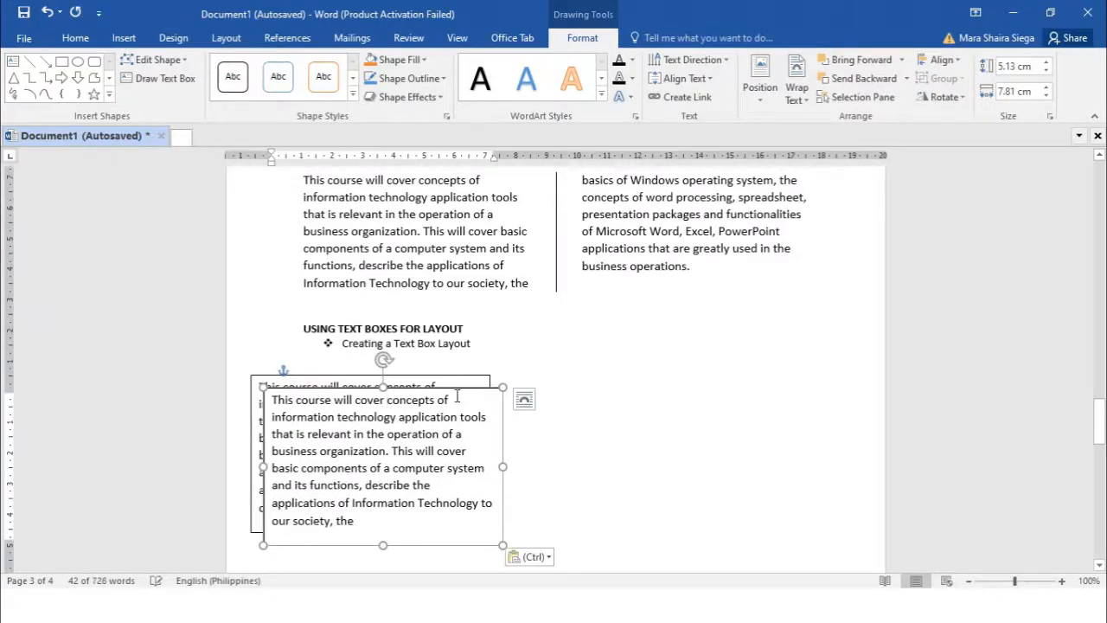
{"action": "left_click_drag", "start_coordinate": [453, 387], "coordinate": [687, 377]}
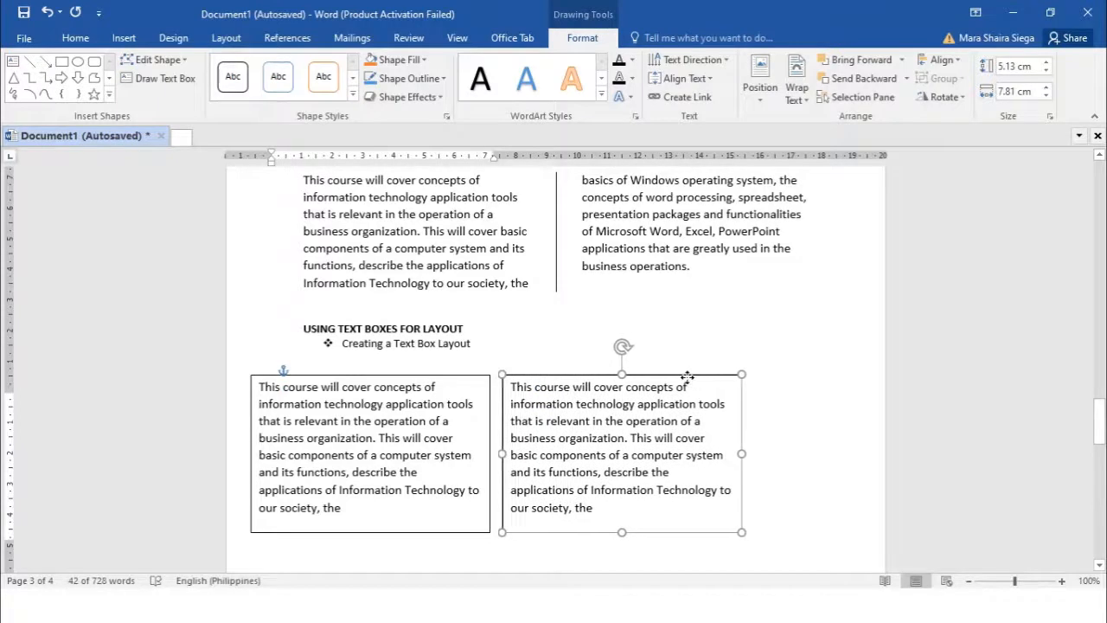
{"action": "key", "text": "Left"}
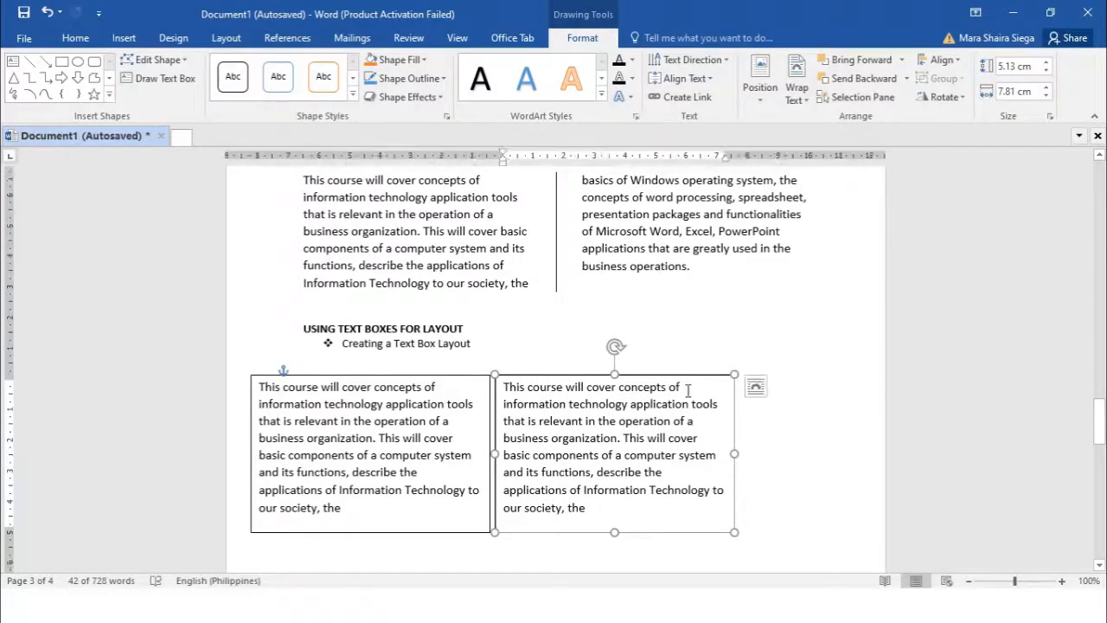
{"action": "left_click", "coordinate": [766, 444]}
{"action": "left_click", "coordinate": [698, 438]}
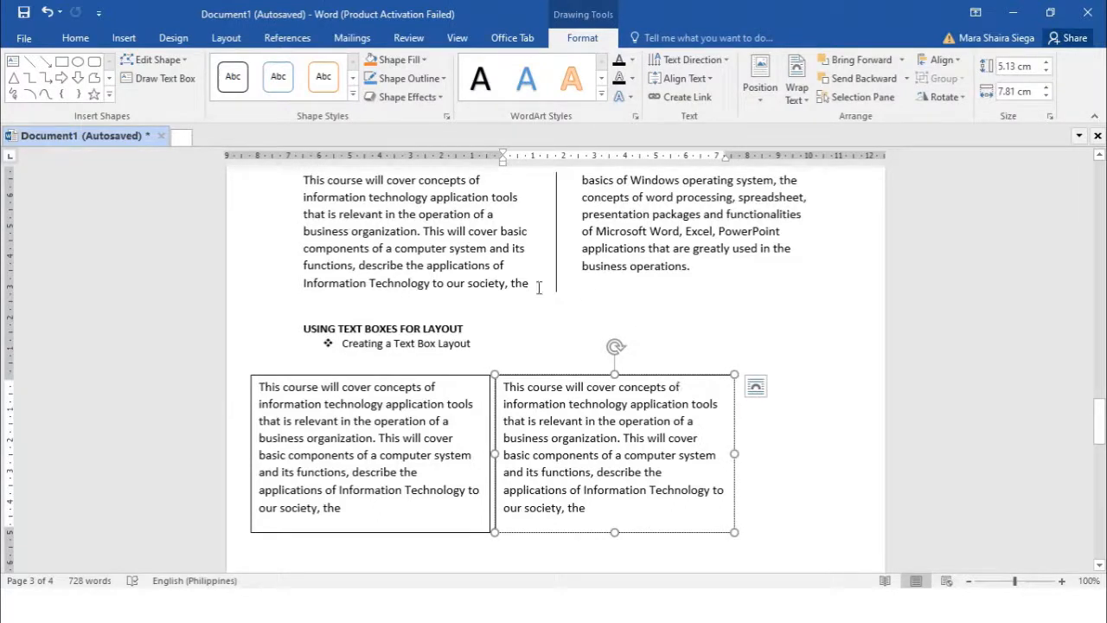
Step: Move the original text box over the Creating a Text Box Layout bullet and shift the duplicate so that it overlaps the original
{"action": "scroll", "coordinate": [591, 268], "scroll_direction": "up", "scroll_amount": 1}
{"action": "scroll", "coordinate": [590, 268], "scroll_direction": "up", "scroll_amount": 1}
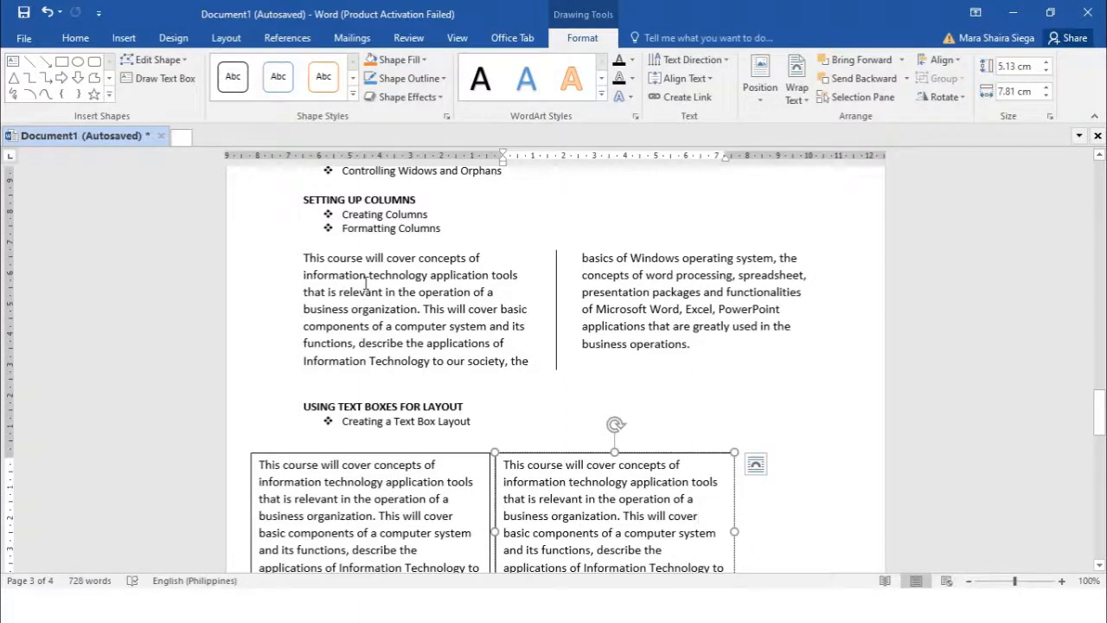
{"action": "scroll", "coordinate": [449, 328], "scroll_direction": "down", "scroll_amount": 2}
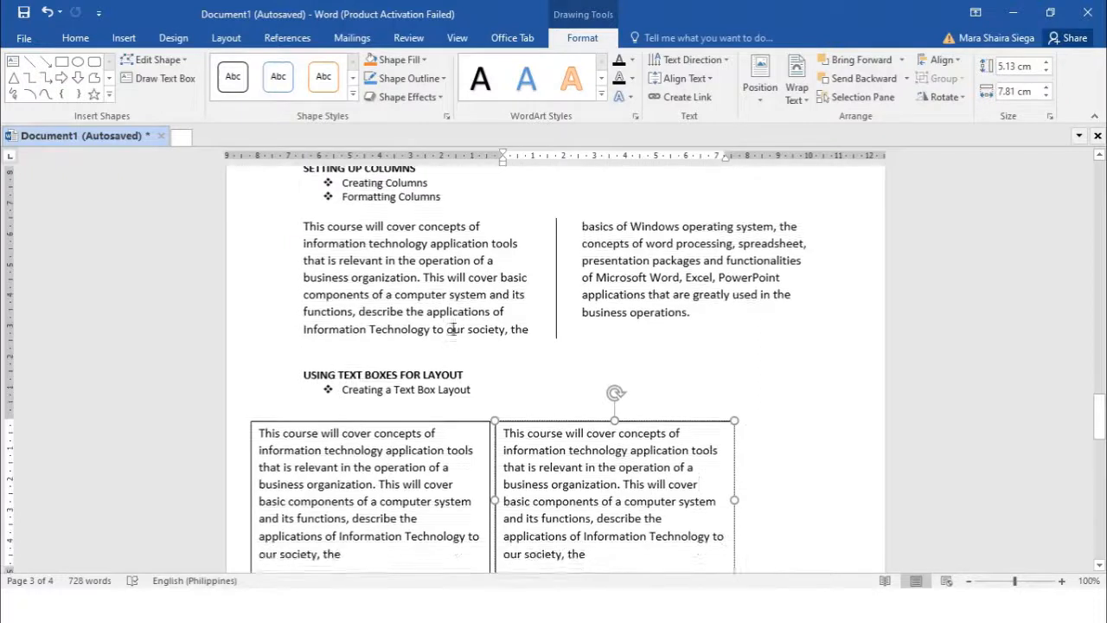
{"action": "left_click_drag", "start_coordinate": [403, 413], "coordinate": [506, 370]}
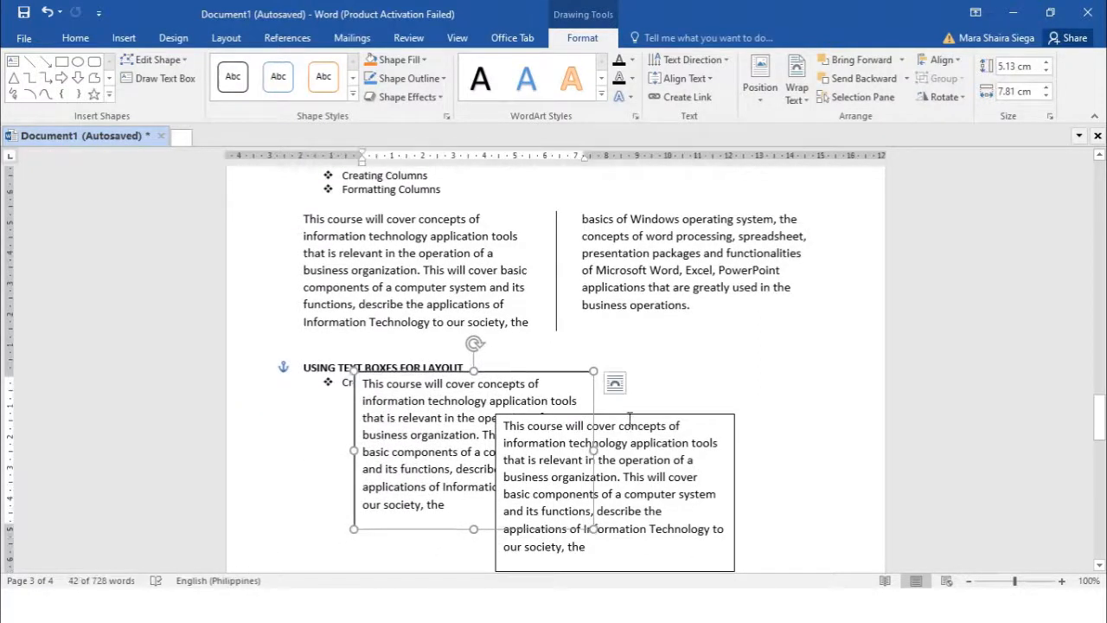
{"action": "left_click_drag", "start_coordinate": [622, 424], "coordinate": [615, 439]}
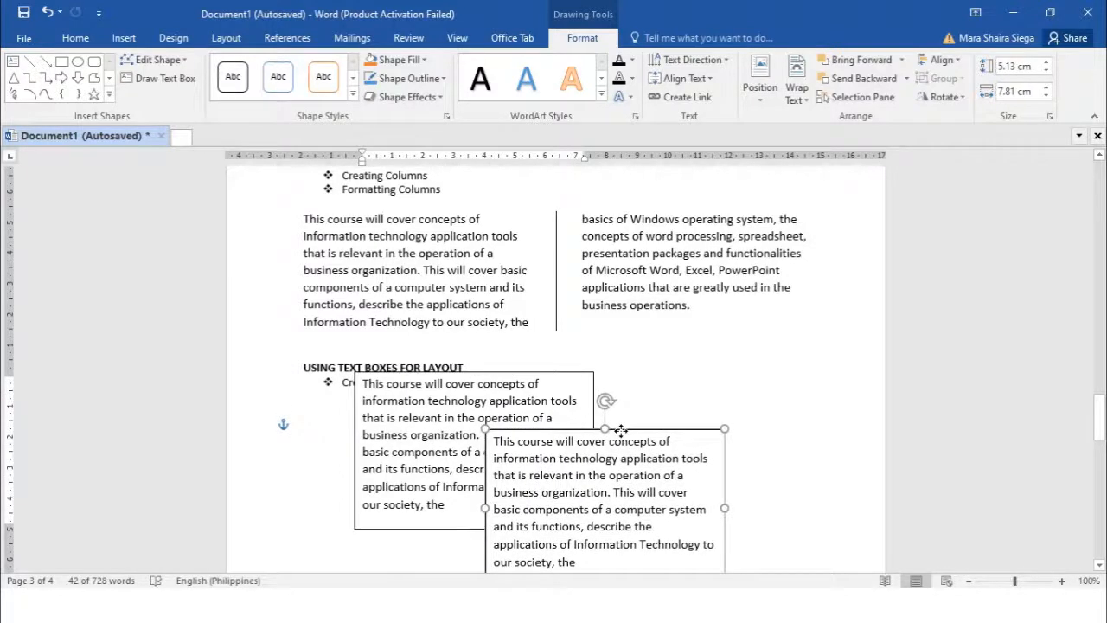
Step: Rearrange the two text boxes side by side below the bullet, with aligned tops and a small gap between them
{"action": "scroll", "coordinate": [621, 406], "scroll_direction": "down", "scroll_amount": 2}
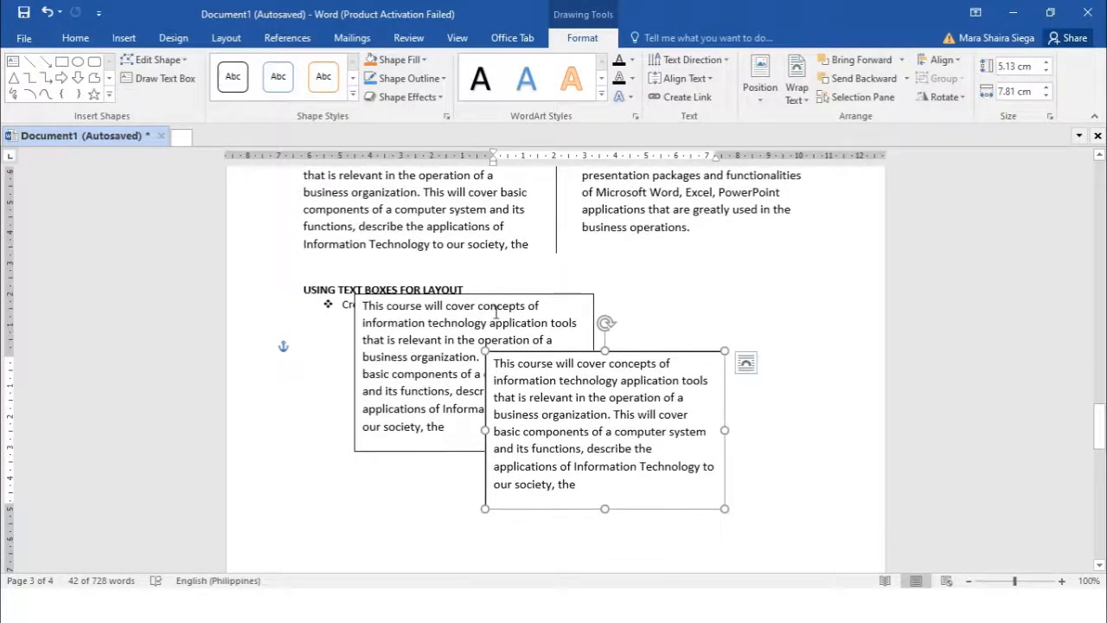
{"action": "left_click", "coordinate": [484, 320]}
{"action": "left_click_drag", "start_coordinate": [484, 320], "coordinate": [446, 331]}
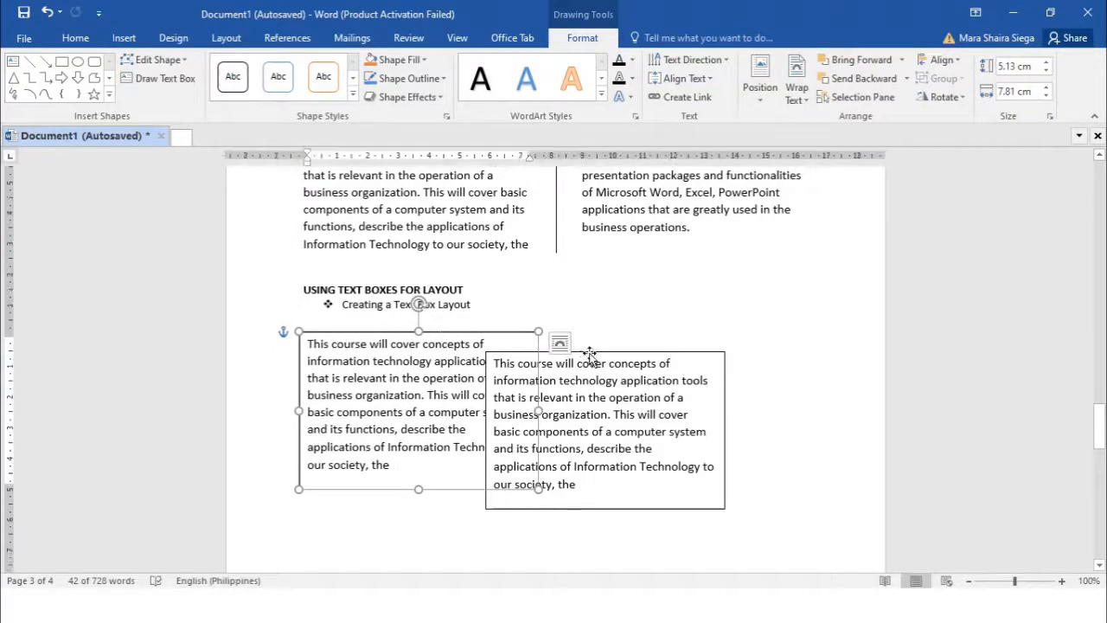
{"action": "left_click_drag", "start_coordinate": [592, 355], "coordinate": [659, 333]}
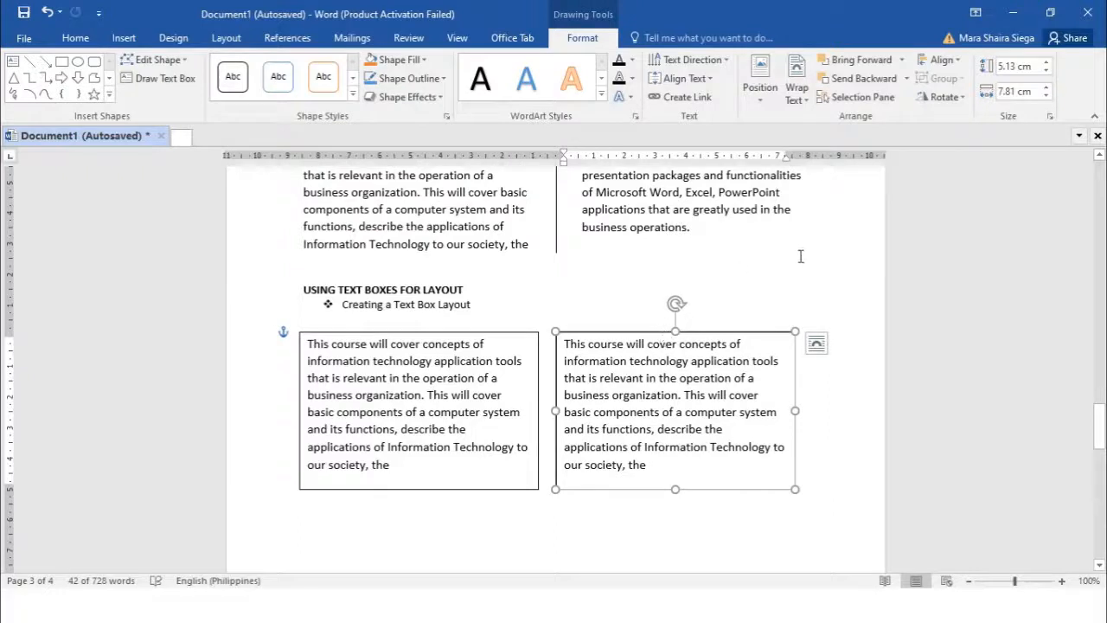